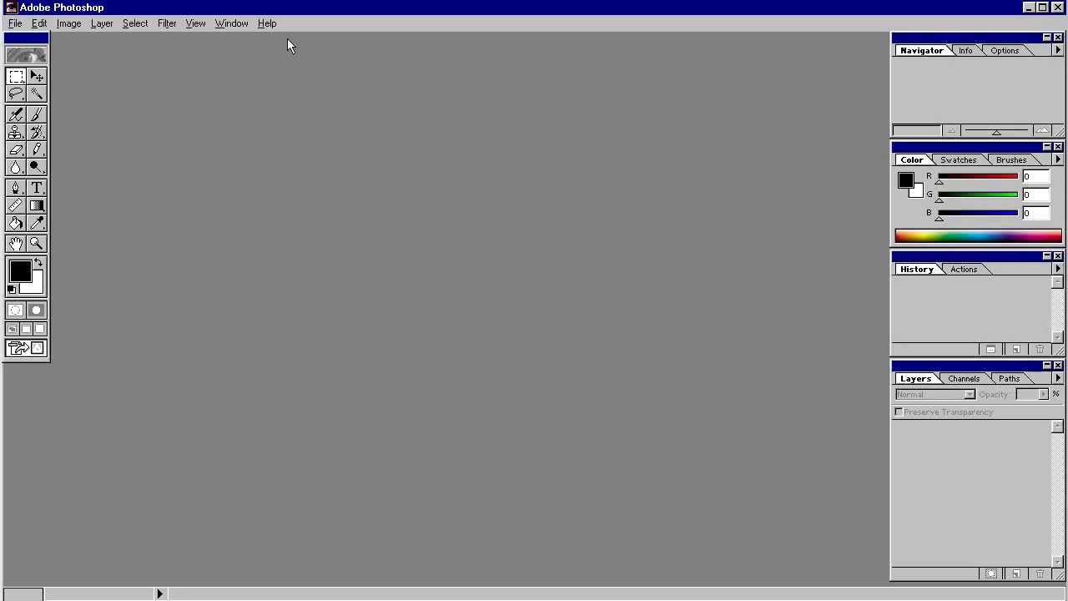
View the About Photoshop credits and the Help topics, then close them.
click(267, 23)
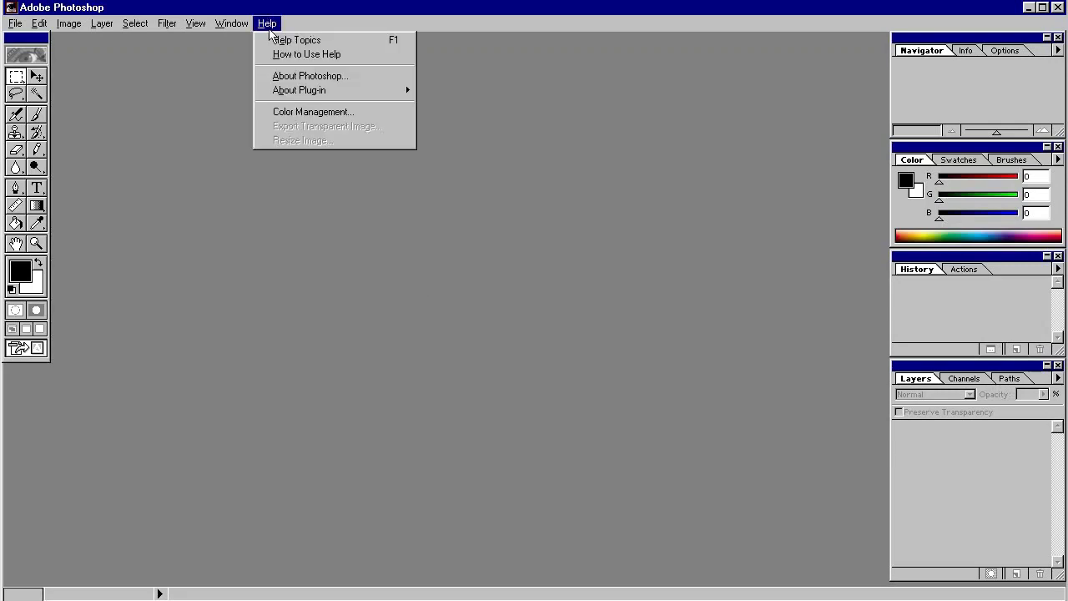
click(301, 74)
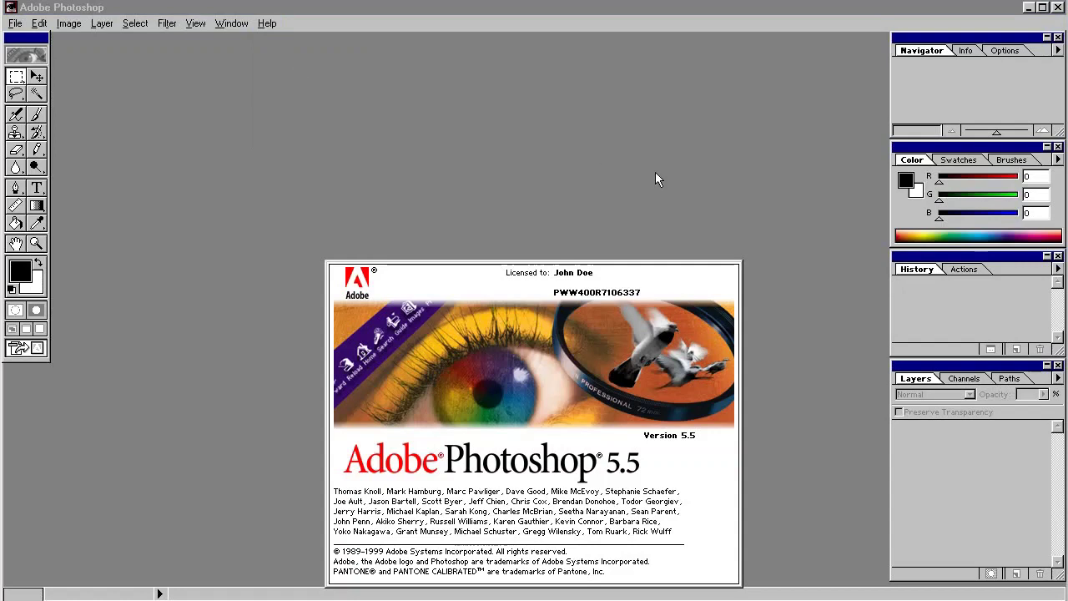
click(734, 290)
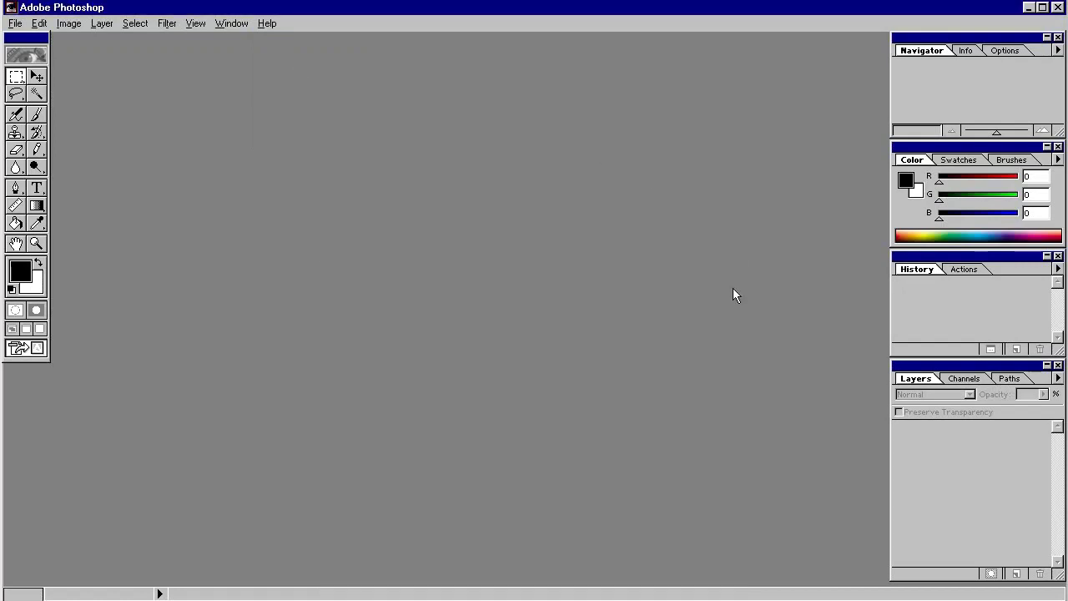
click(268, 23)
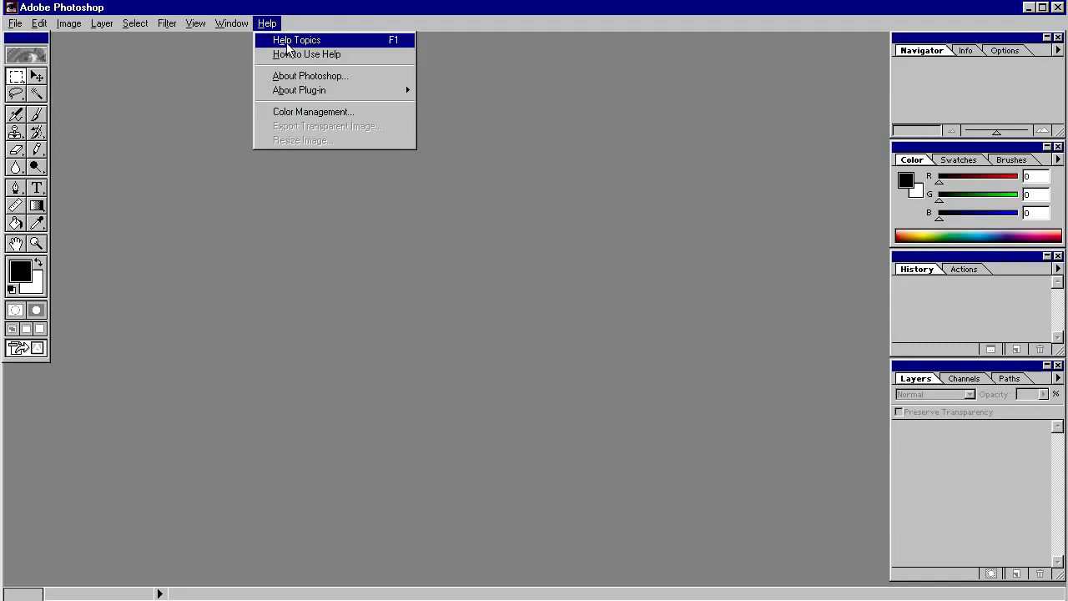
click(292, 41)
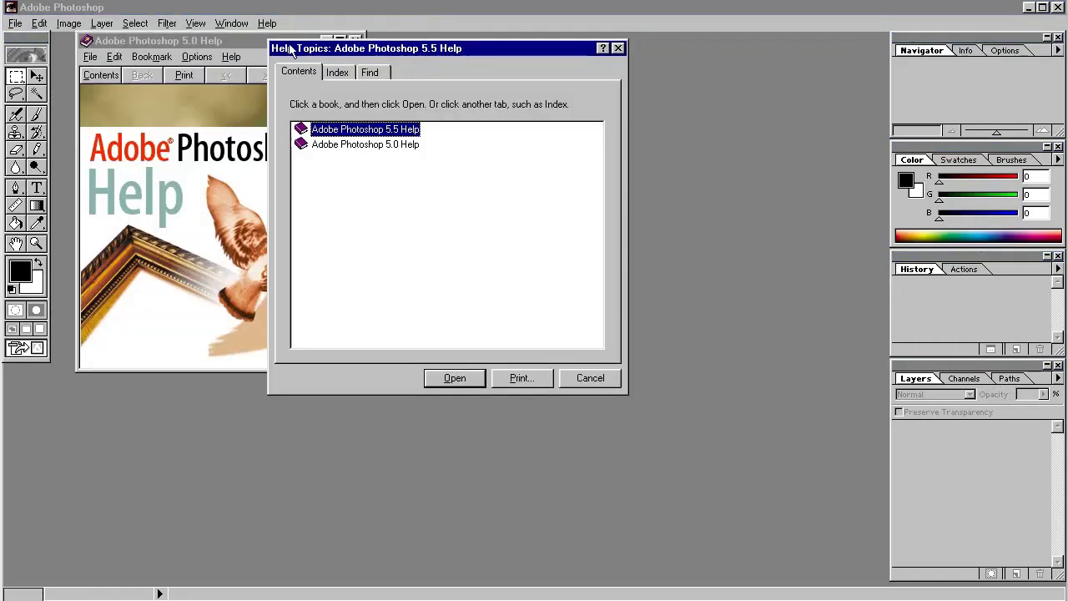
click(594, 380)
click(354, 41)
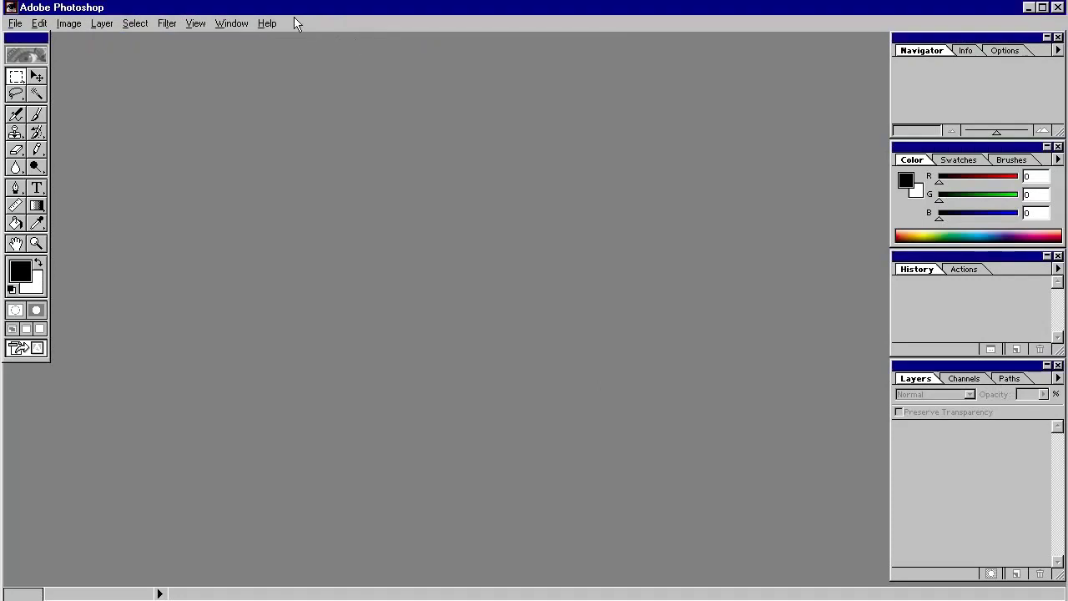
Create a new 800 × 600 pixel blank image with a maximized window.
click(232, 23)
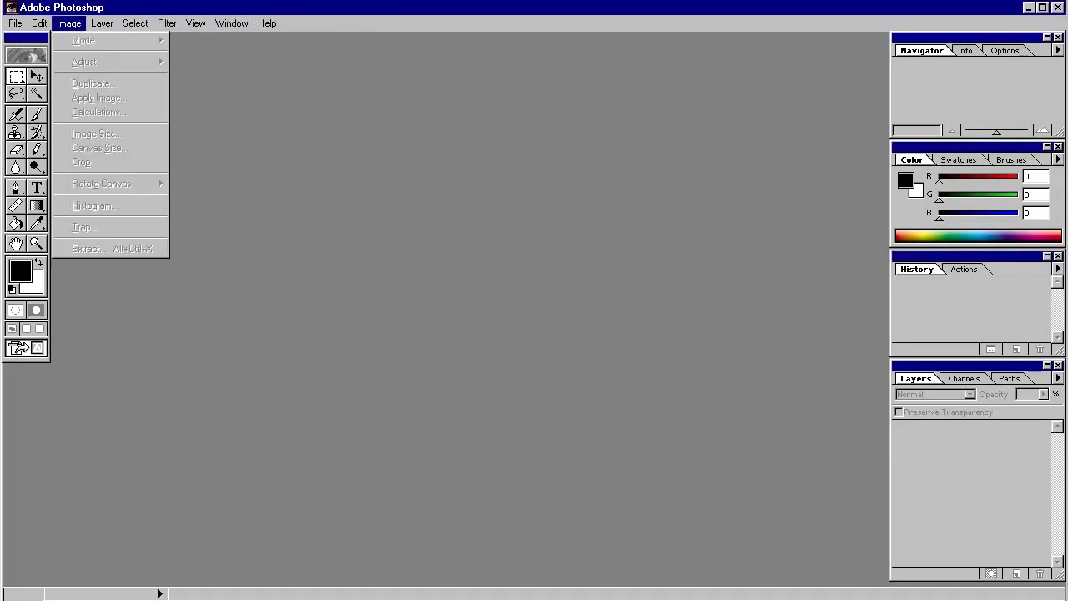
click(21, 39)
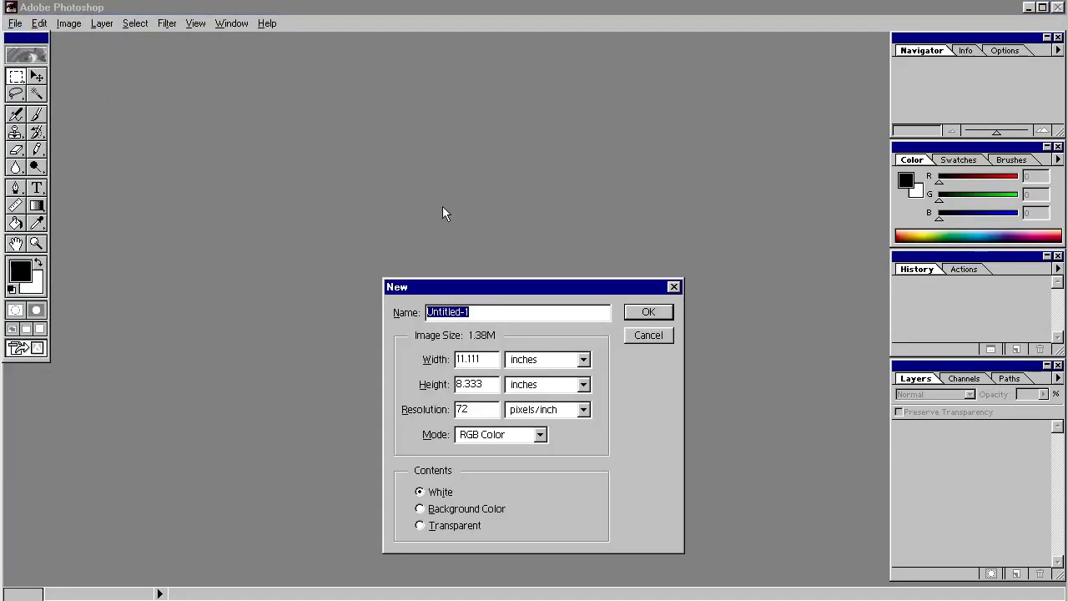
click(583, 360)
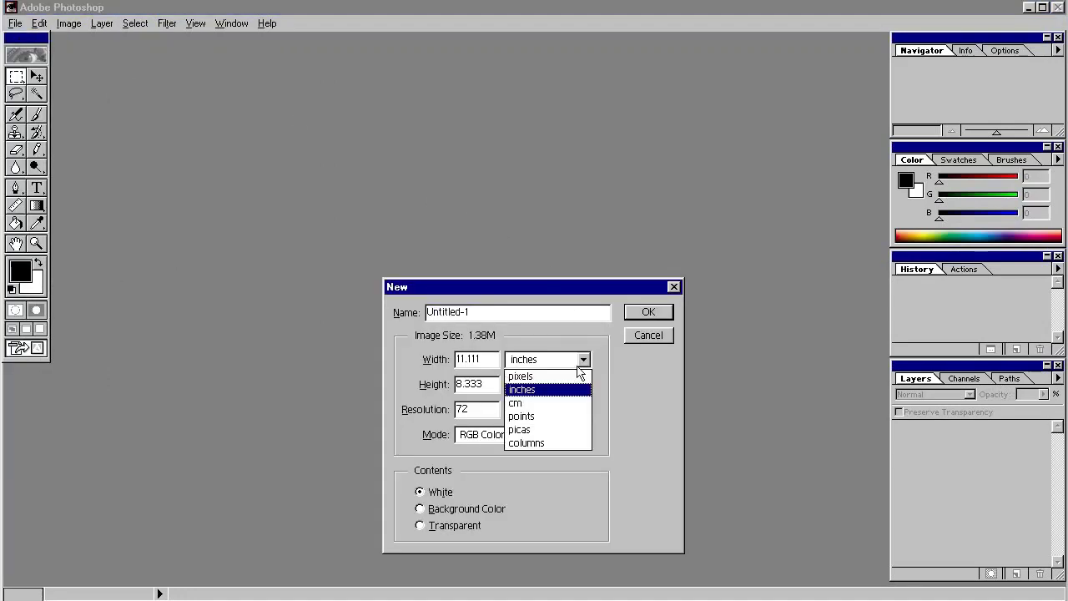
click(575, 374)
click(584, 385)
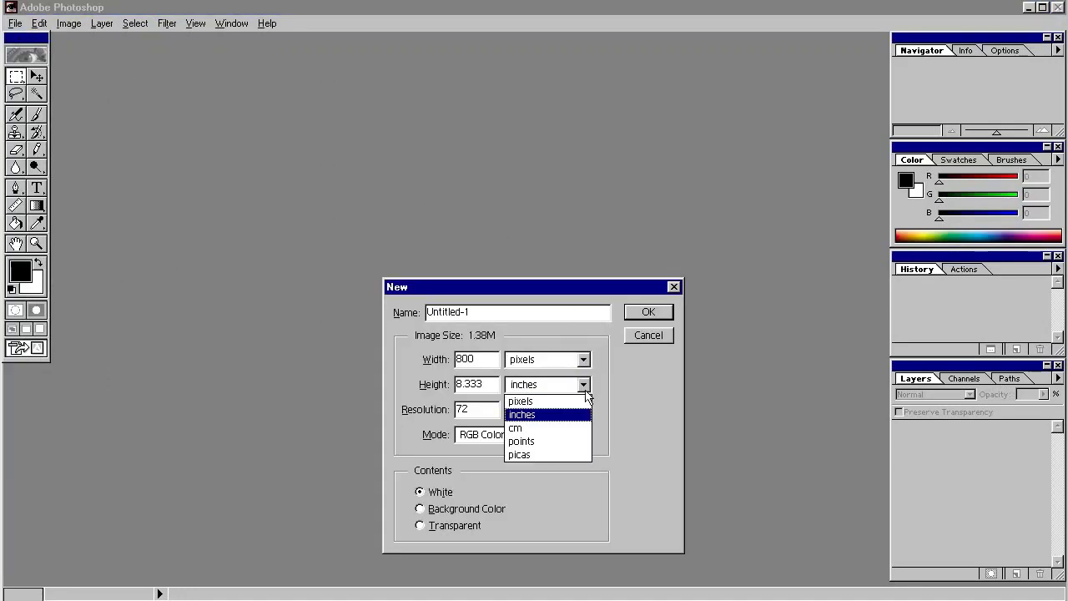
click(576, 399)
click(630, 312)
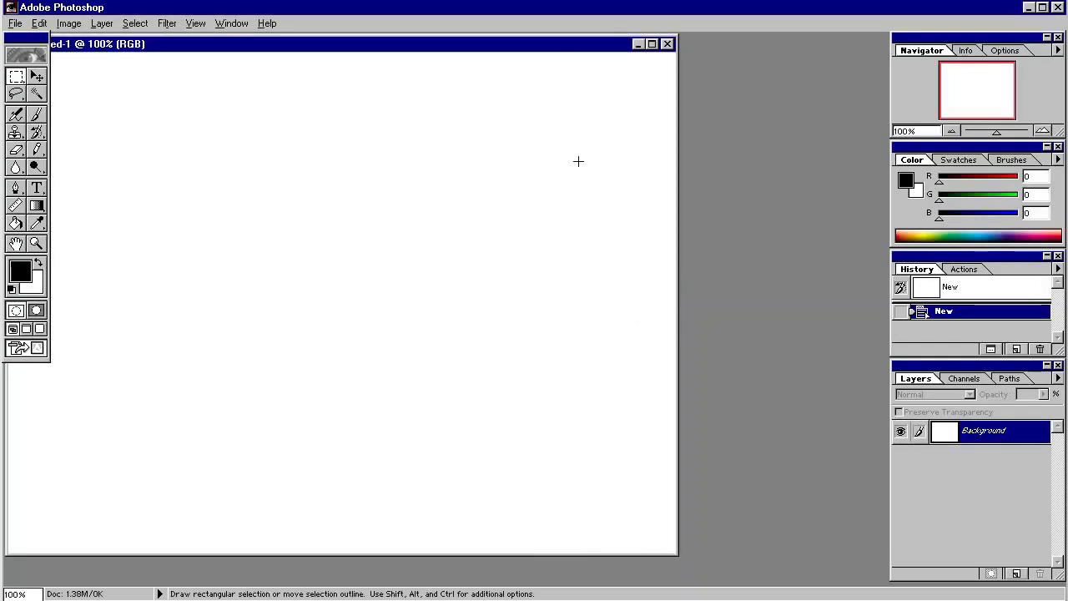
click(652, 45)
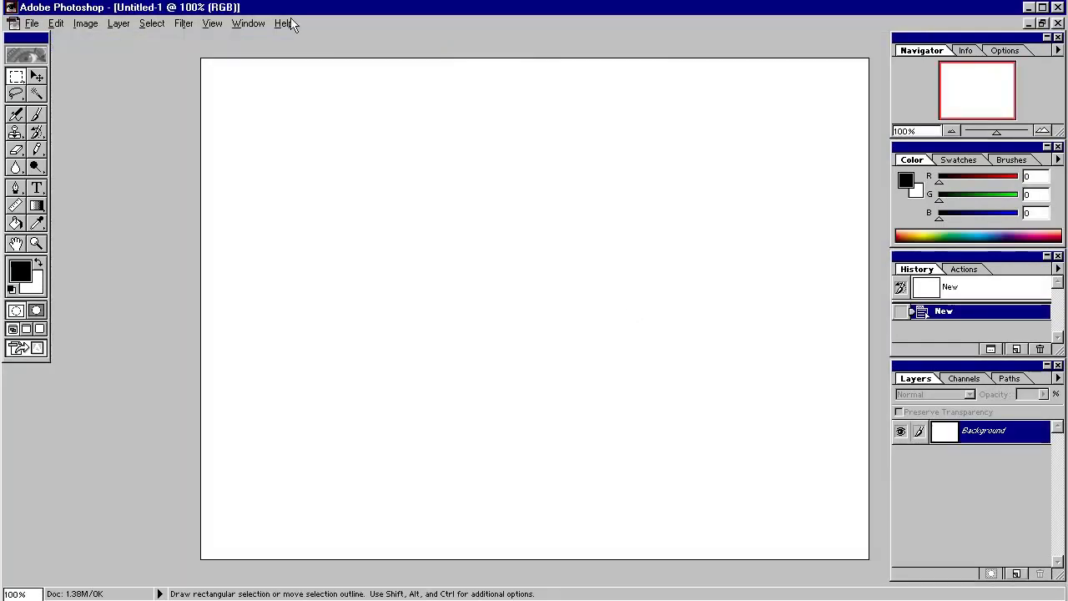
click(210, 25)
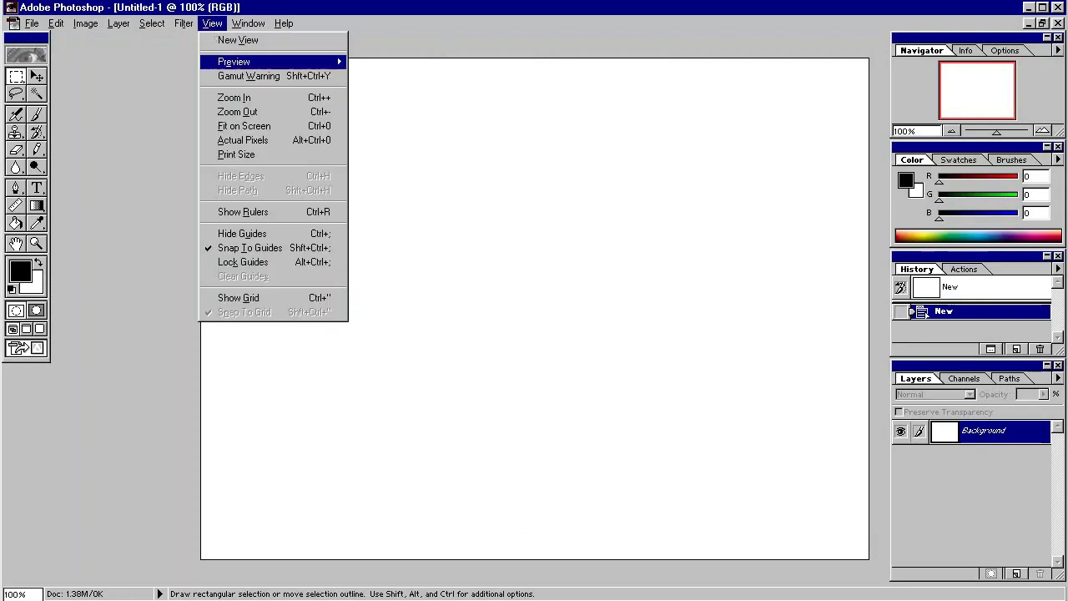
Show rulers, then paint a thin red squiggle across the canvas with the Paintbrush.
click(324, 213)
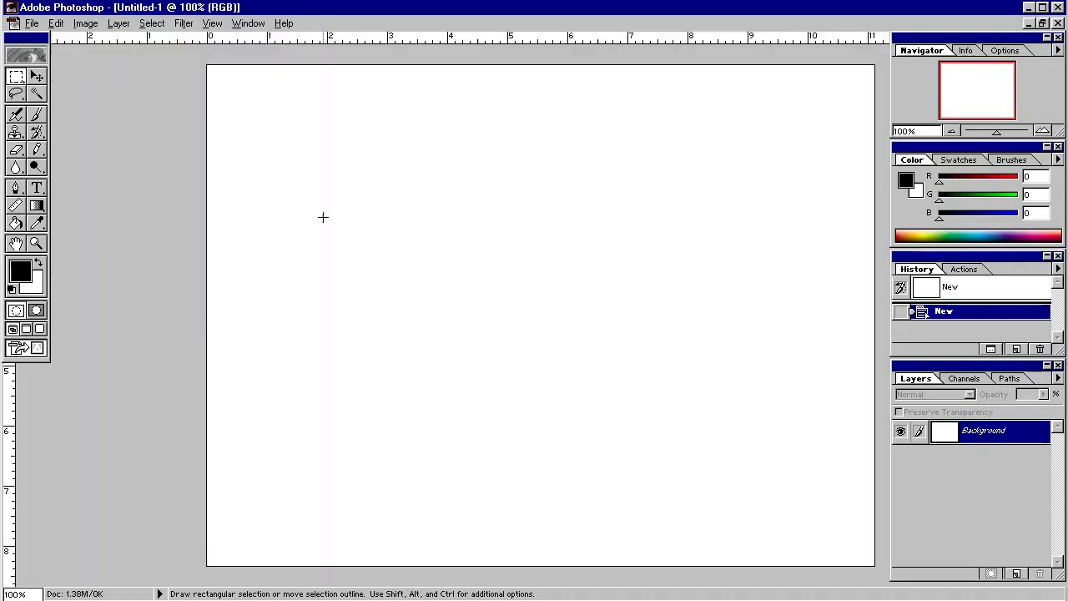
click(36, 116)
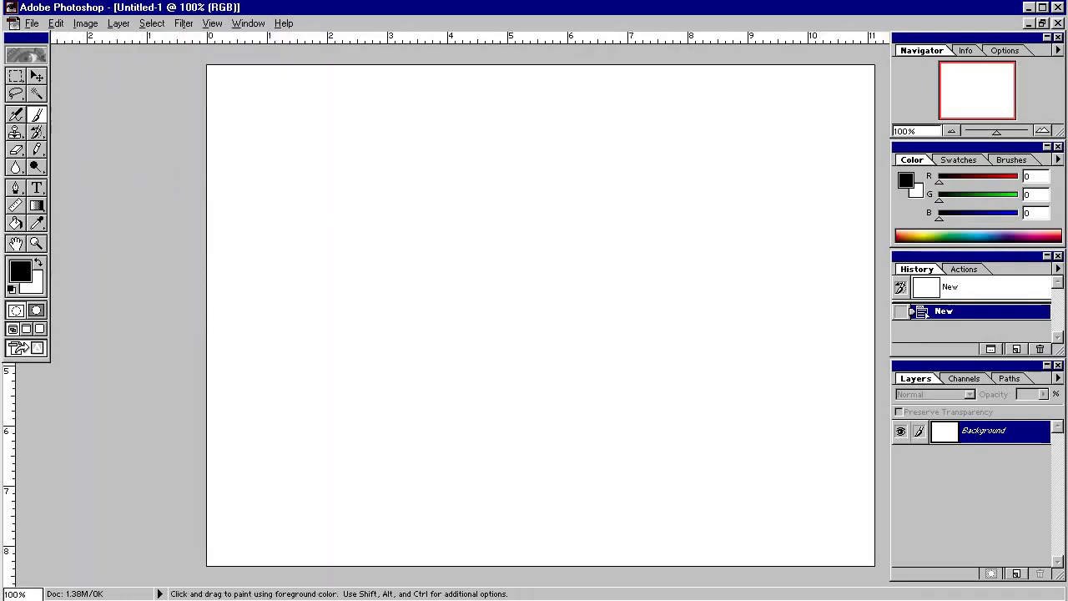
click(25, 271)
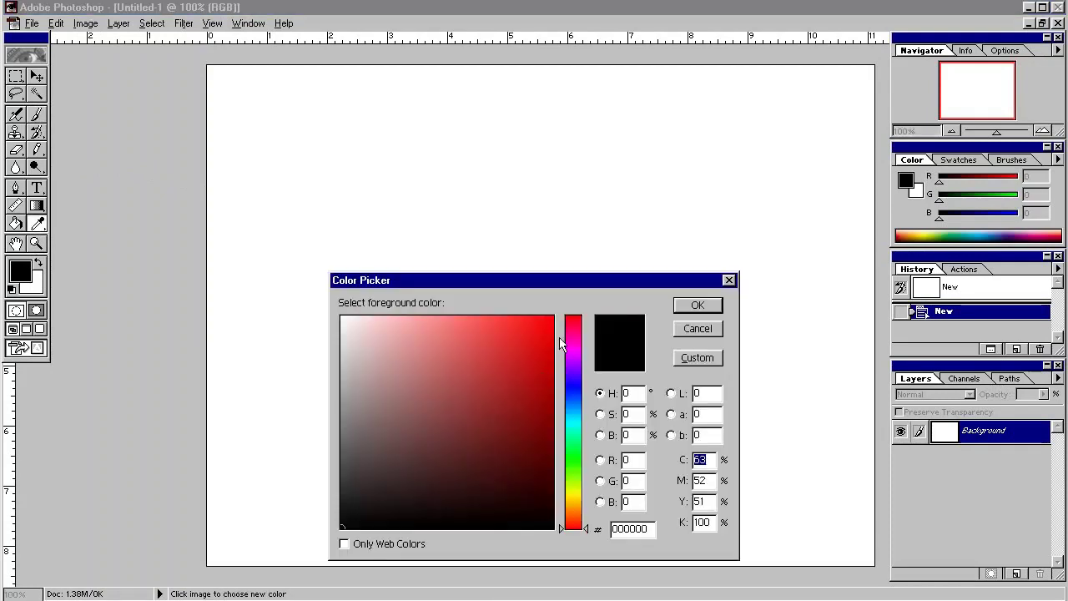
click(530, 348)
click(698, 305)
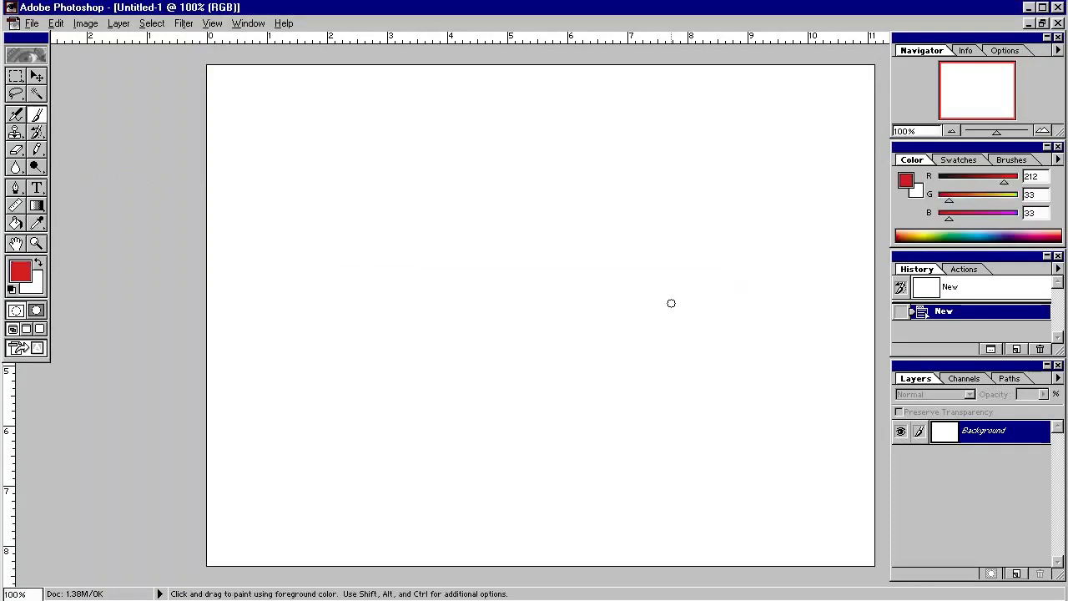
mouse_move(460, 423)
mouse_down()
mouse_move(417, 256)
mouse_move(660, 183)
mouse_move(609, 207)
mouse_up()
Paint a thick medium-blue stroke over it using the largest hard brush.
click(1011, 159)
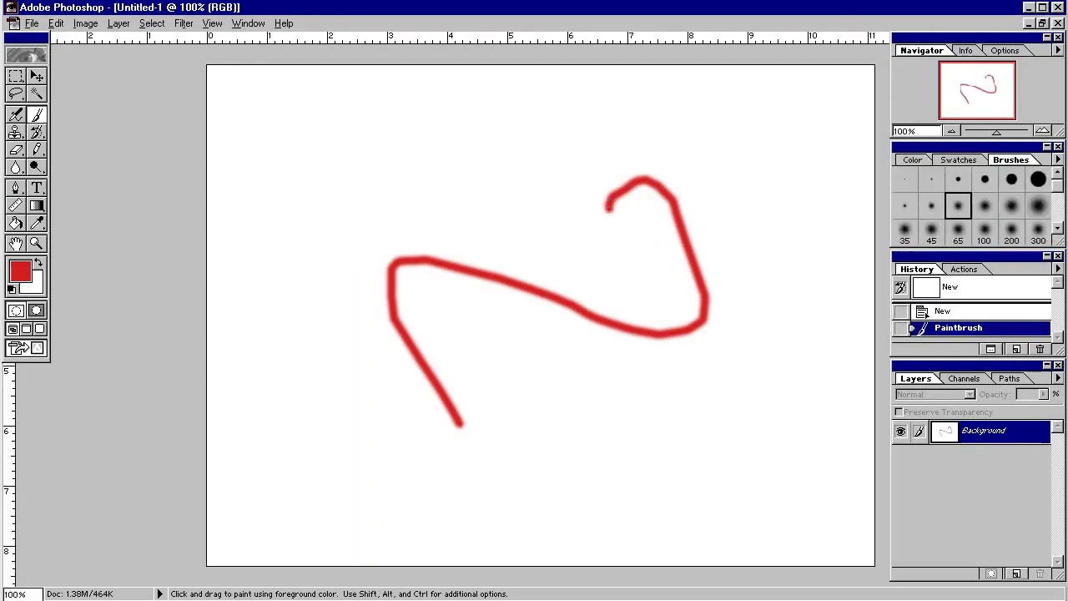
click(1038, 179)
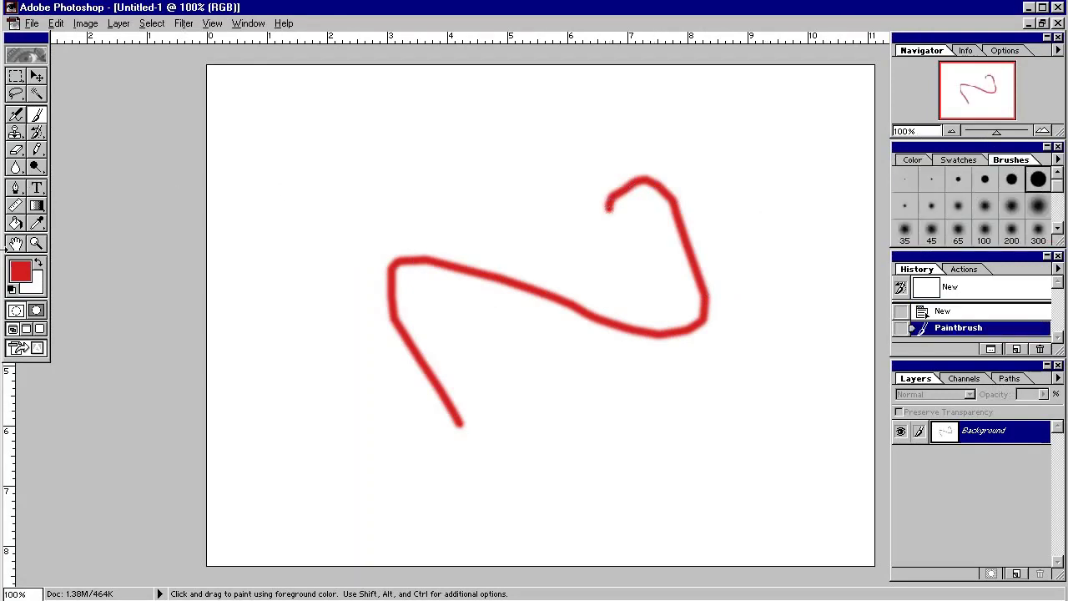
click(19, 271)
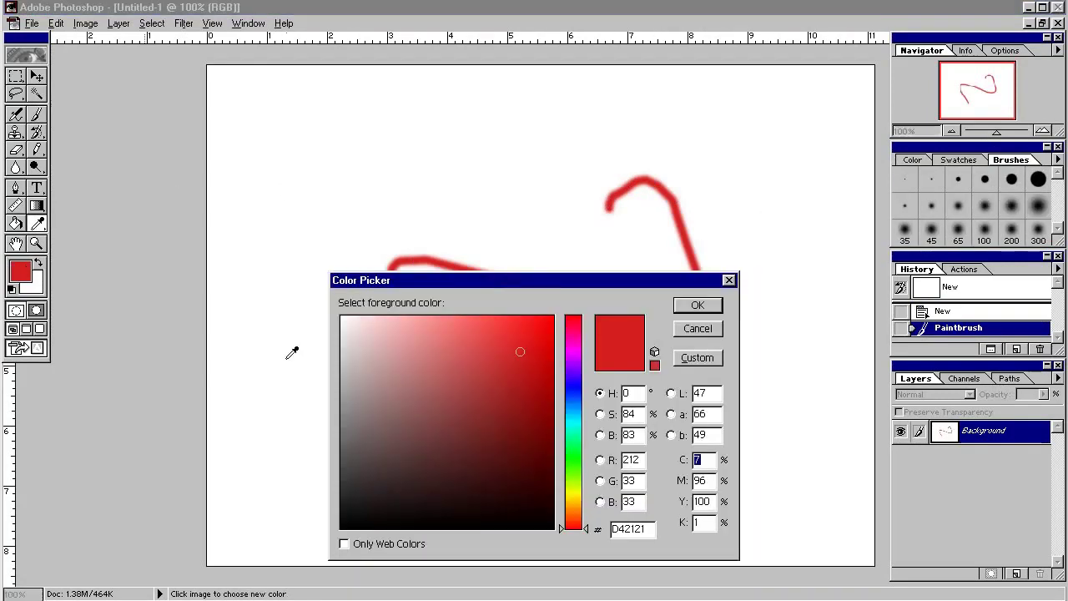
click(571, 407)
click(518, 405)
click(709, 306)
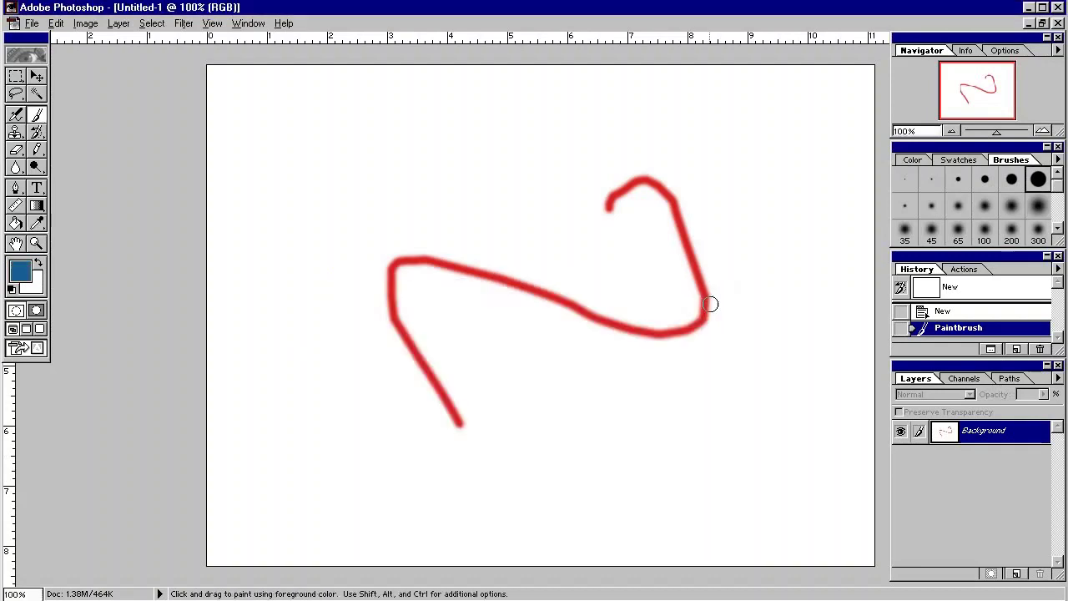
mouse_move(321, 371)
mouse_down()
mouse_move(424, 213)
mouse_move(596, 239)
mouse_up()
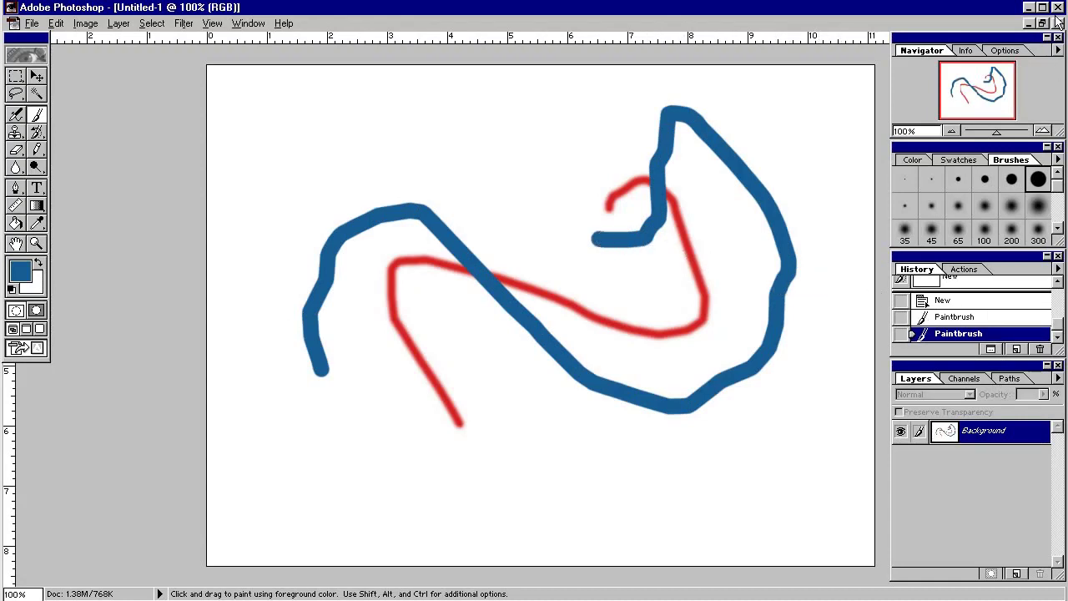
Discard Untitled-1 unsaved and open the CMYK balloons sample in a maximized window.
click(1059, 23)
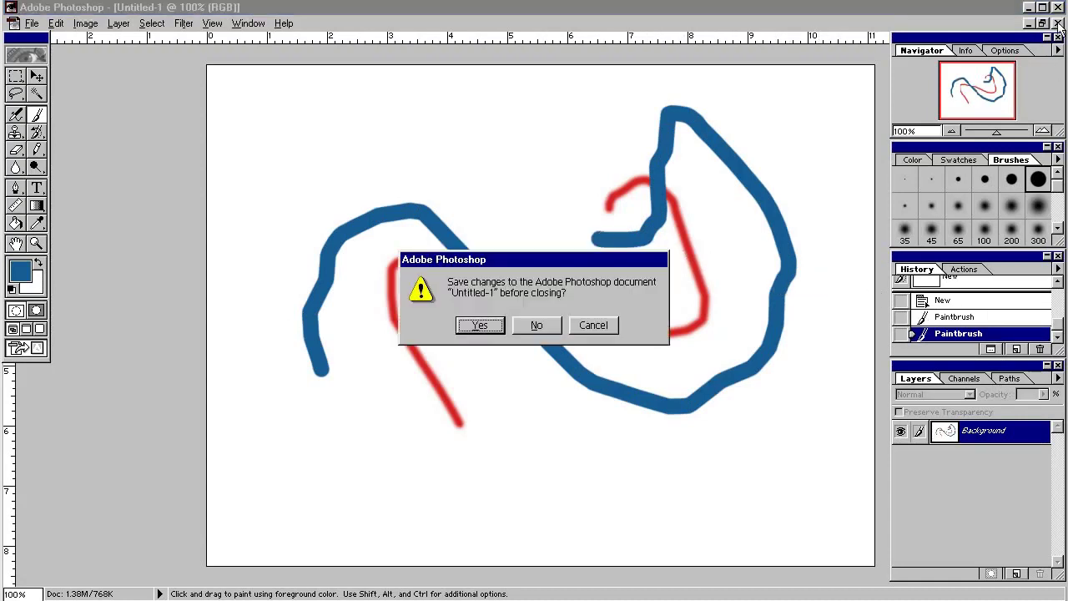
click(537, 327)
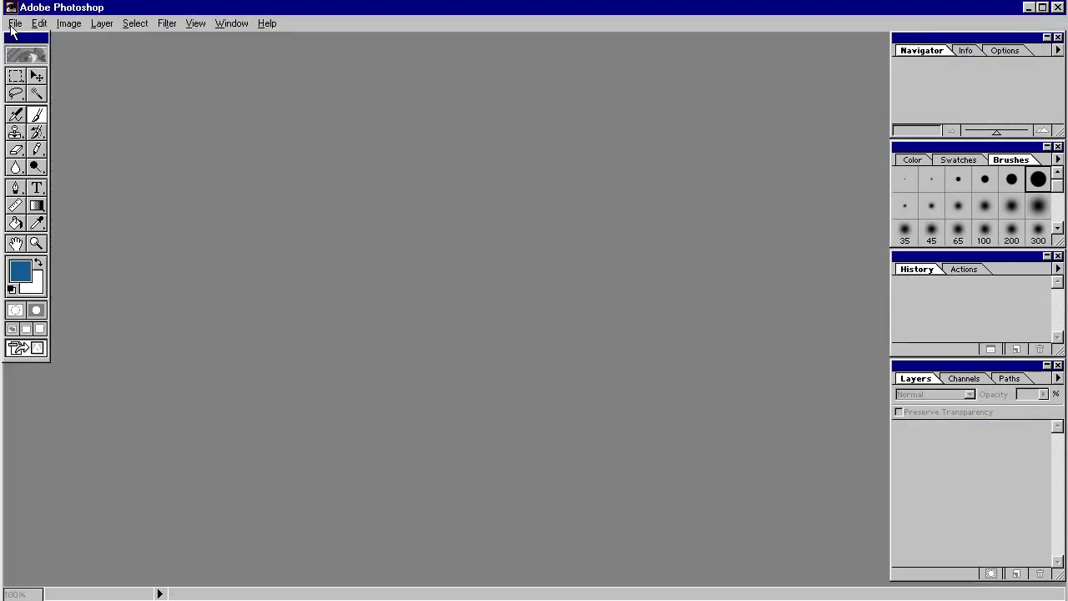
click(13, 24)
click(33, 52)
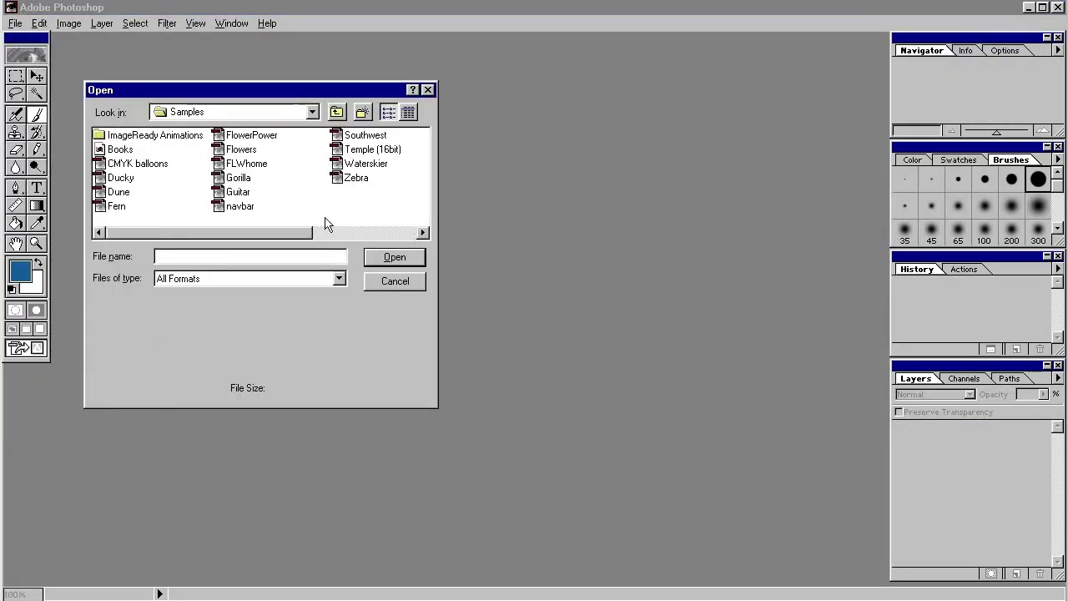
click(160, 164)
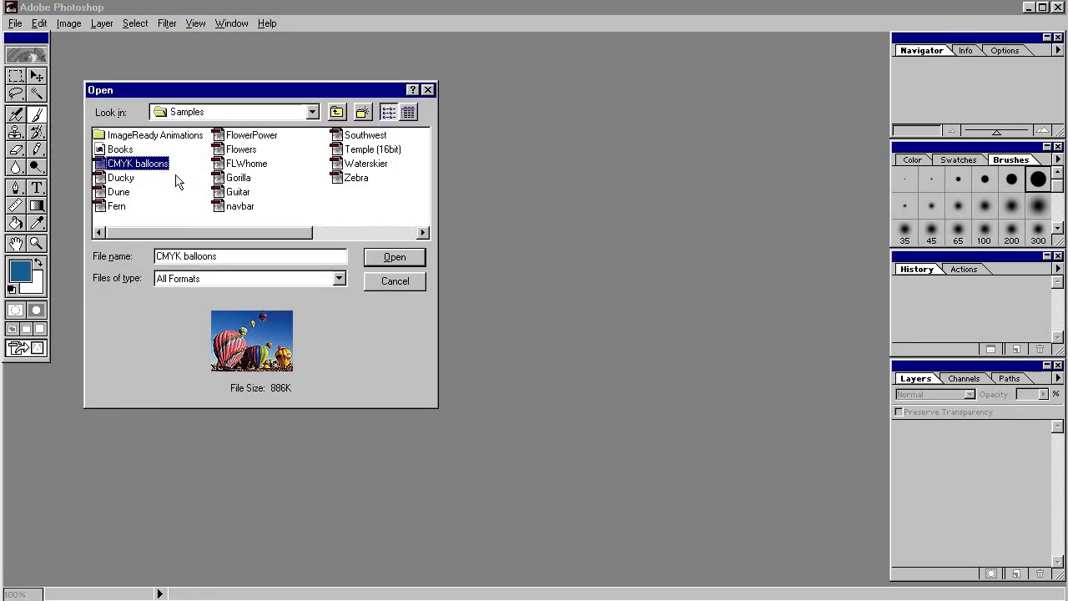
click(392, 258)
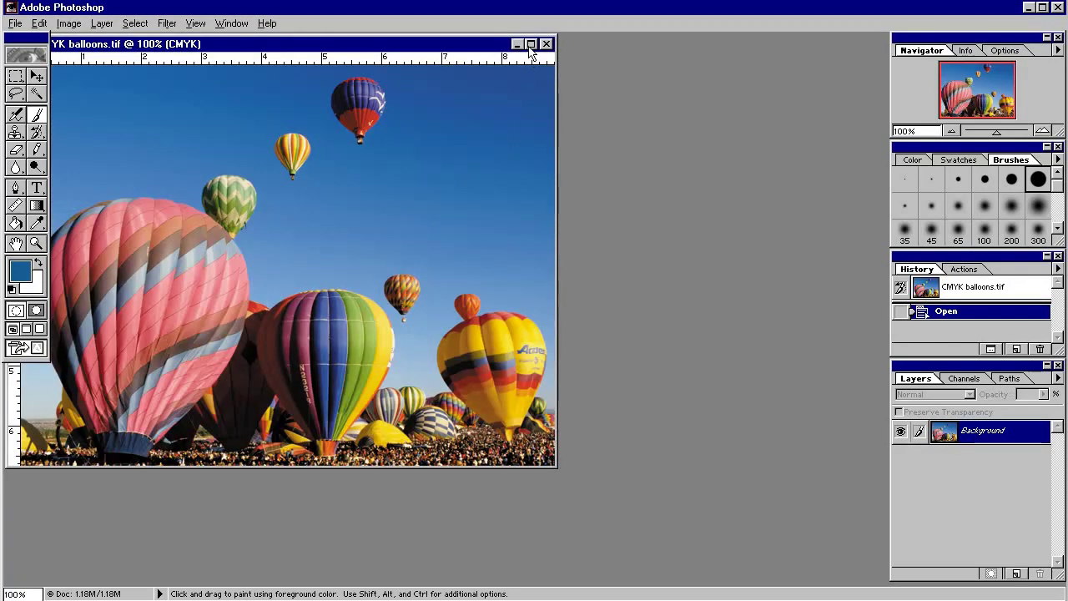
click(531, 43)
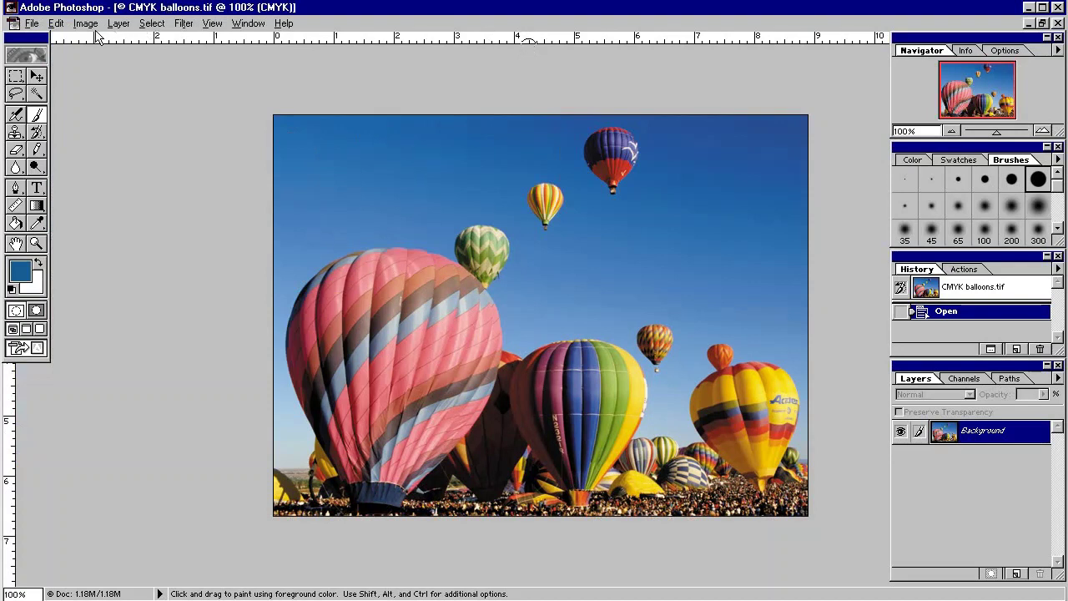
Try darkening the midtones in Levels, then cancel without applying.
click(87, 24)
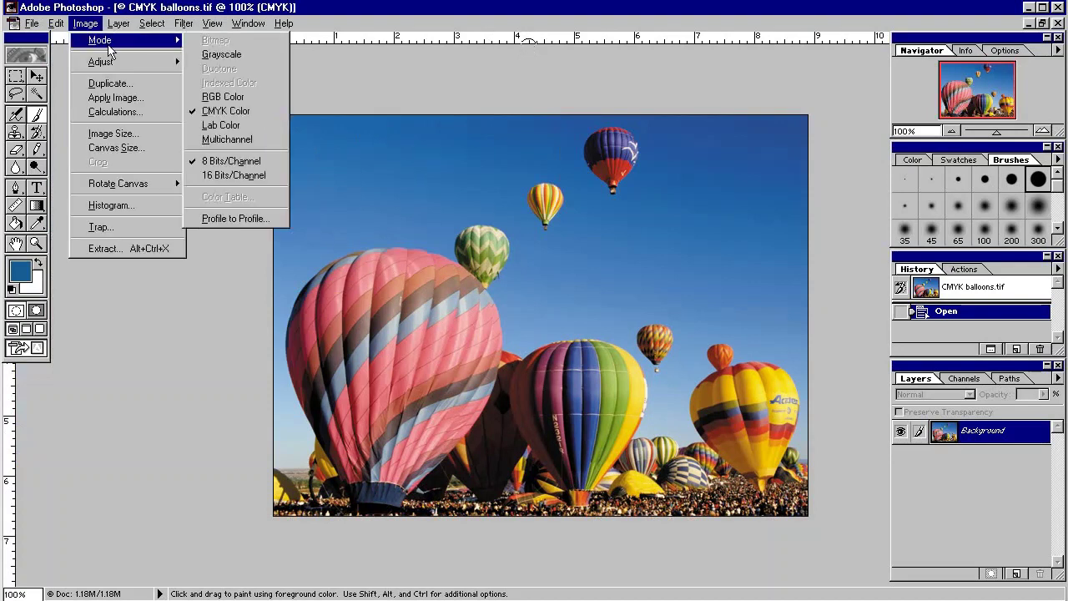
mouse_move(101, 62)
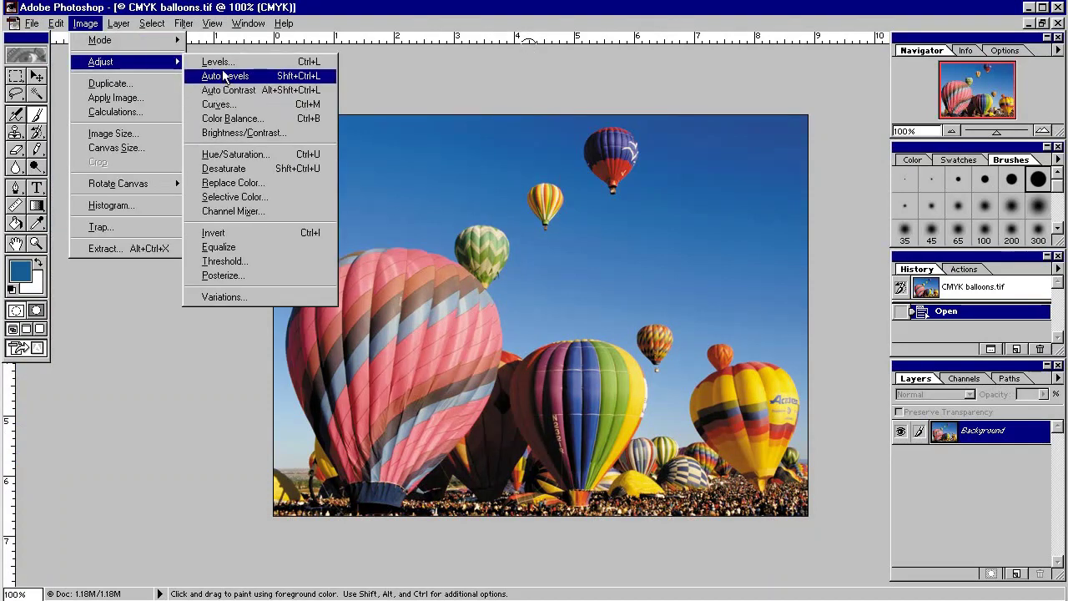
click(222, 62)
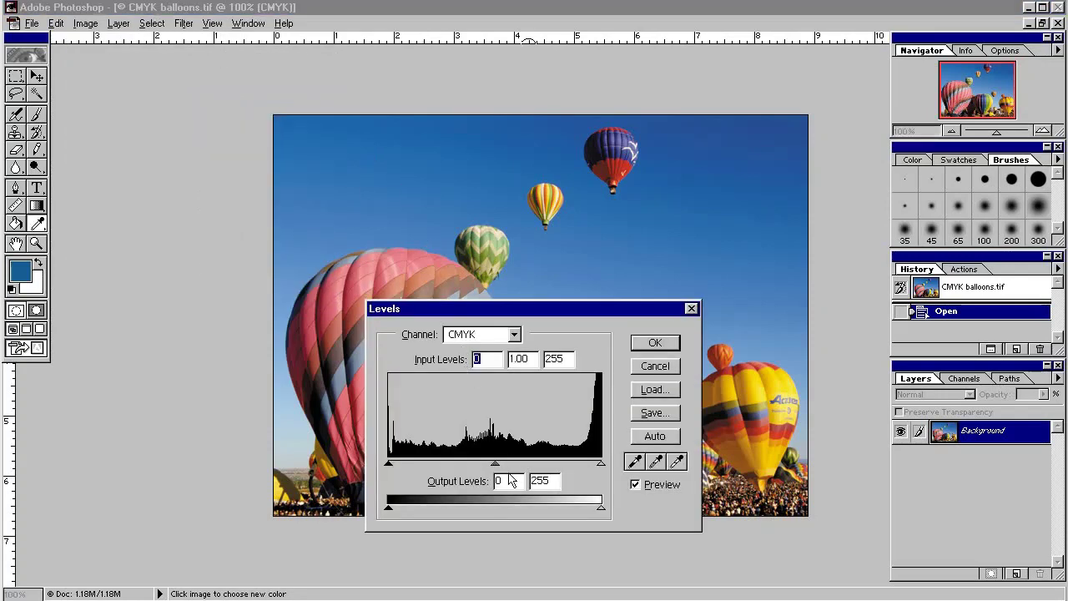
drag(495, 464, 567, 464)
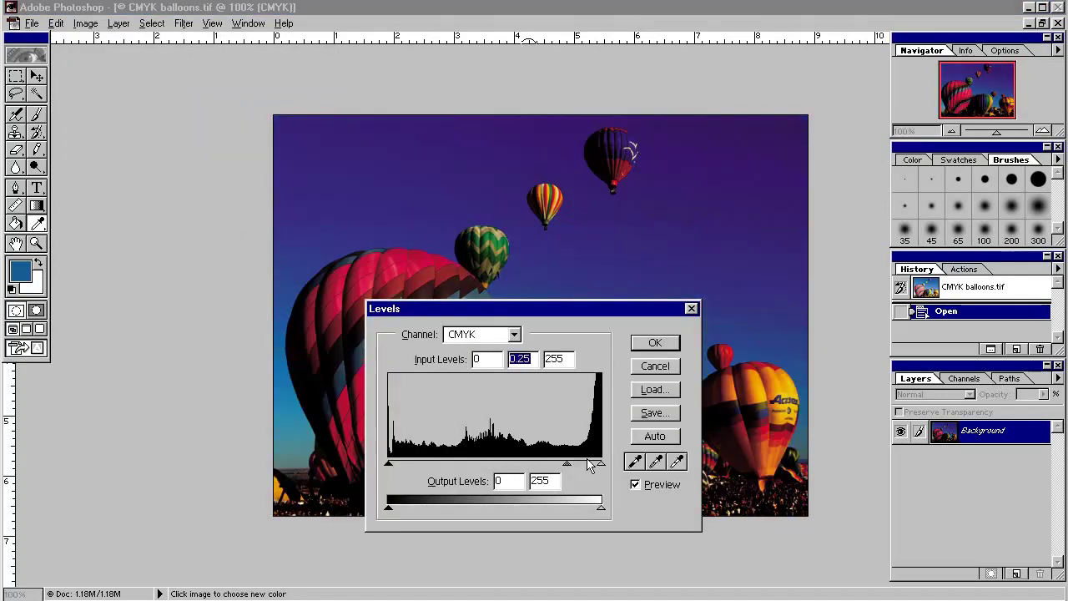
click(655, 366)
Show the Channels palette and toggle the Cyan and Magenta channels off and on.
click(962, 381)
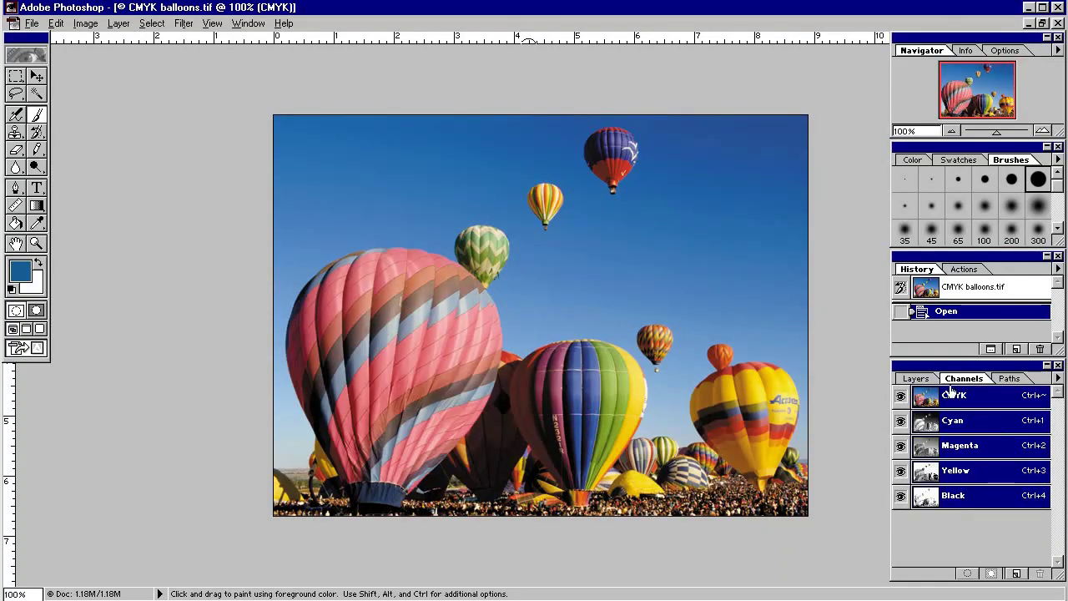
click(902, 421)
click(902, 421)
click(902, 446)
click(902, 446)
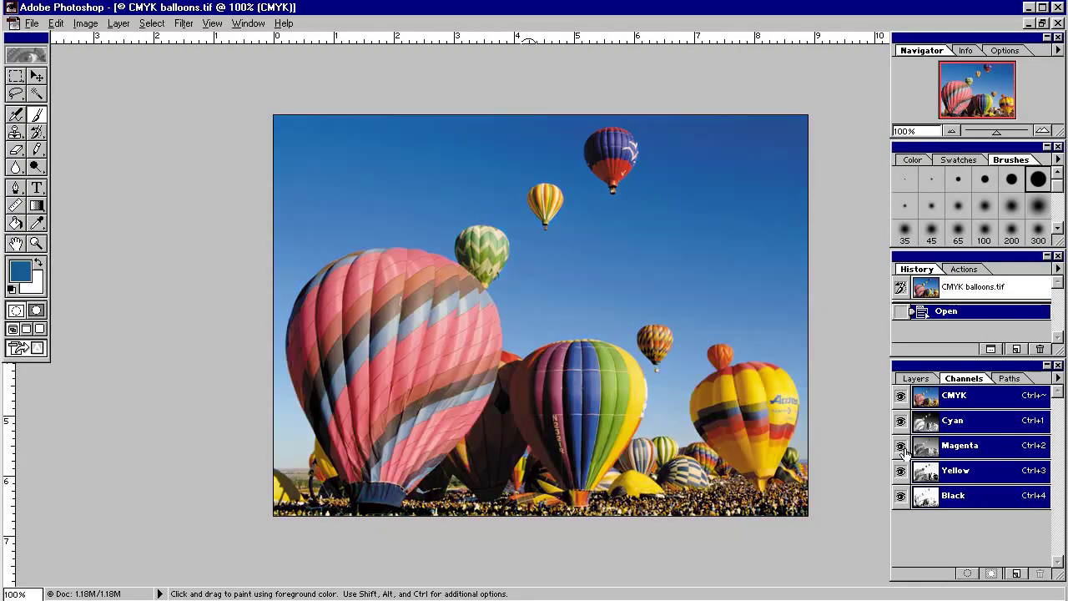
Return to the Layers palette and try reshaping a Curves point, then cancel.
click(908, 380)
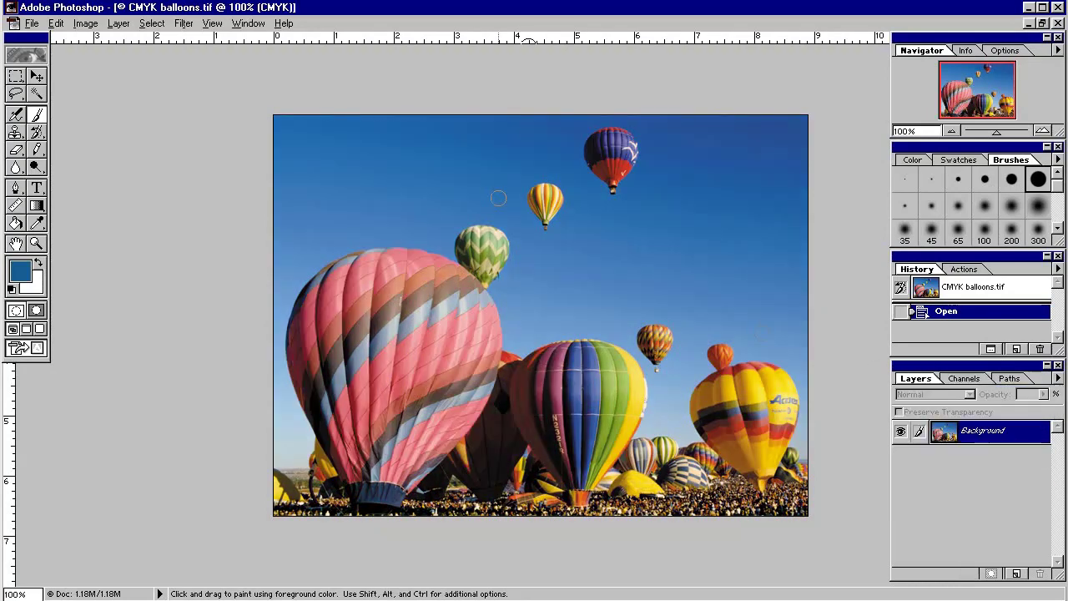
click(90, 24)
mouse_move(101, 62)
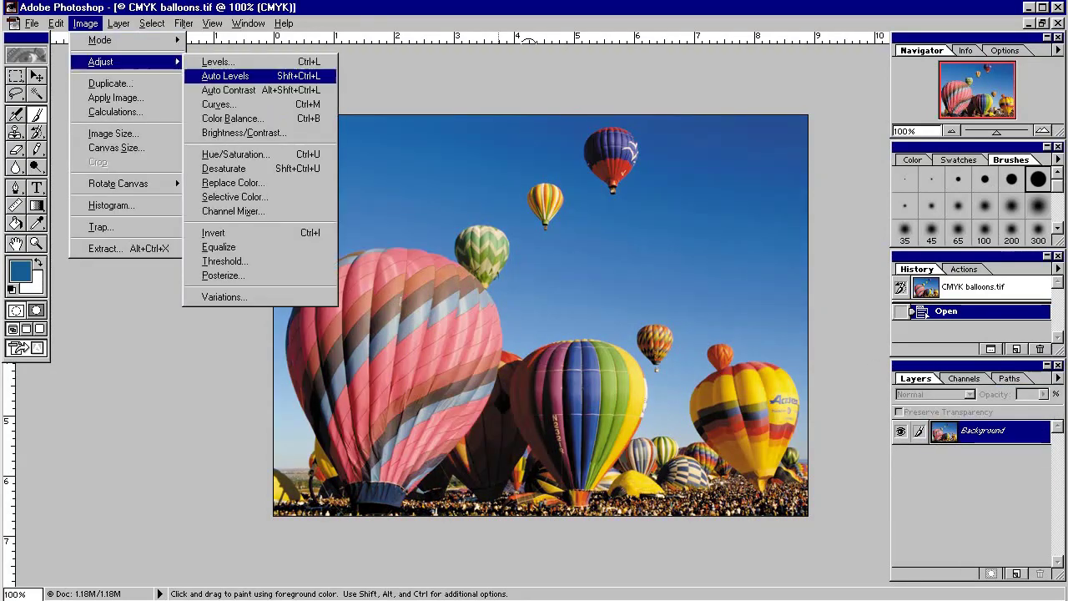
click(215, 104)
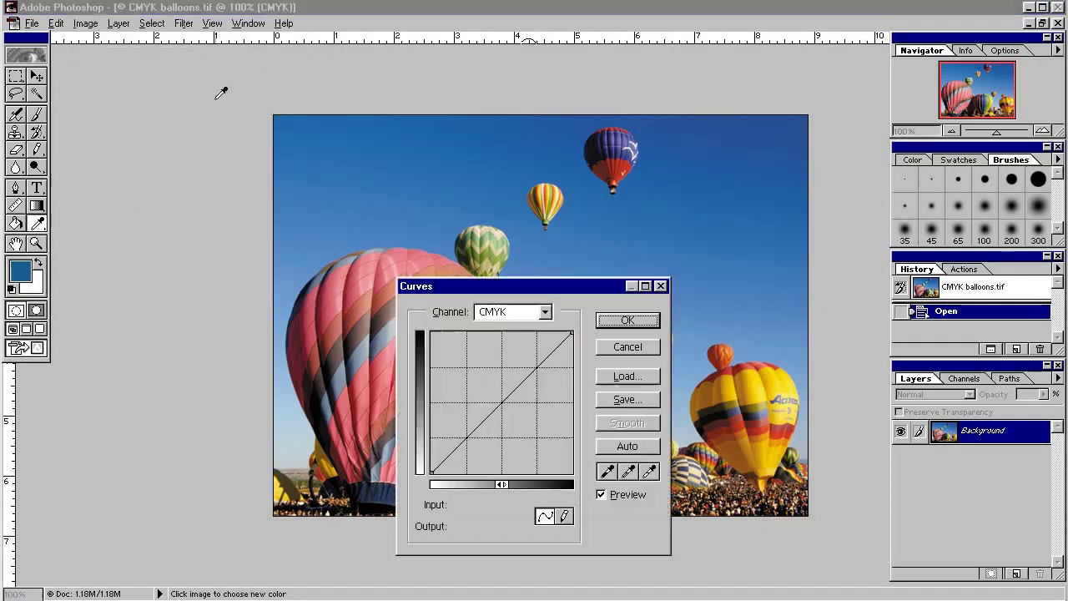
click(514, 392)
mouse_move(513, 392)
mouse_down()
mouse_move(477, 362)
mouse_move(532, 419)
mouse_up()
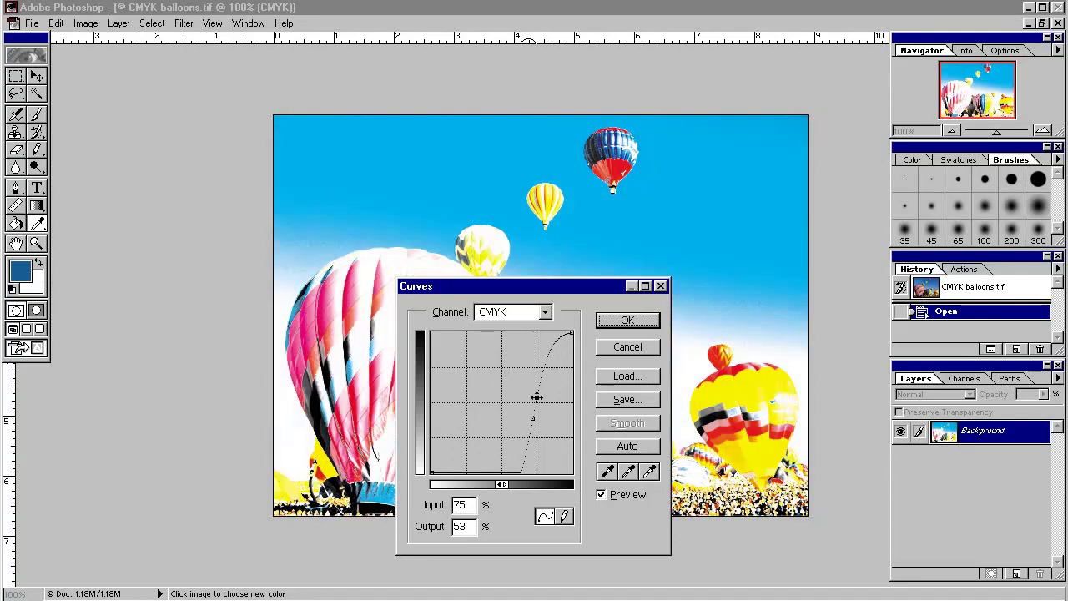
click(612, 347)
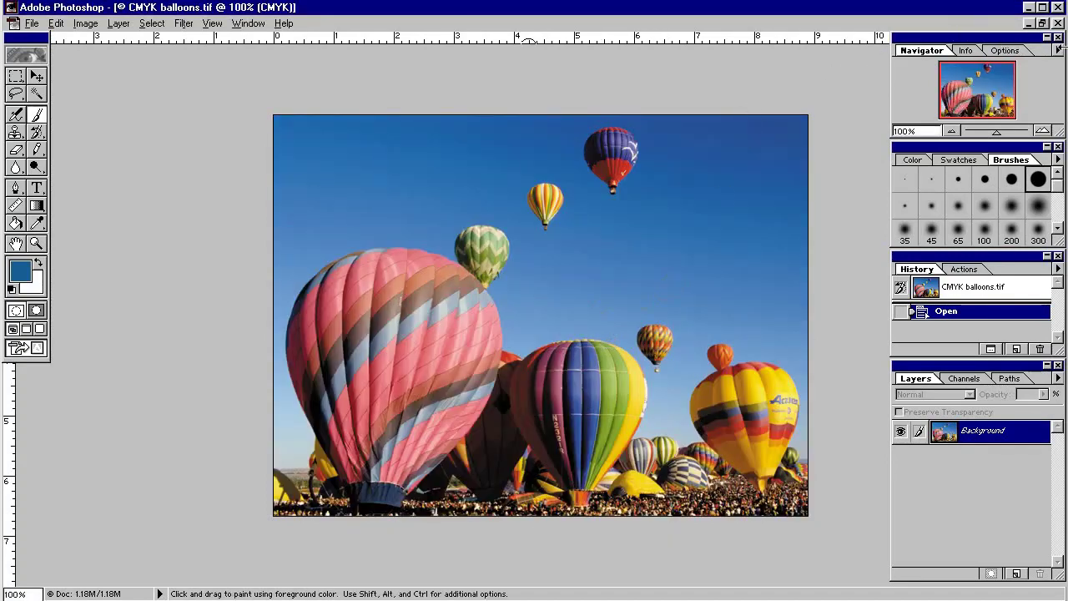
Close CMYK balloons and open the Dune sample in a maximized window.
click(1057, 24)
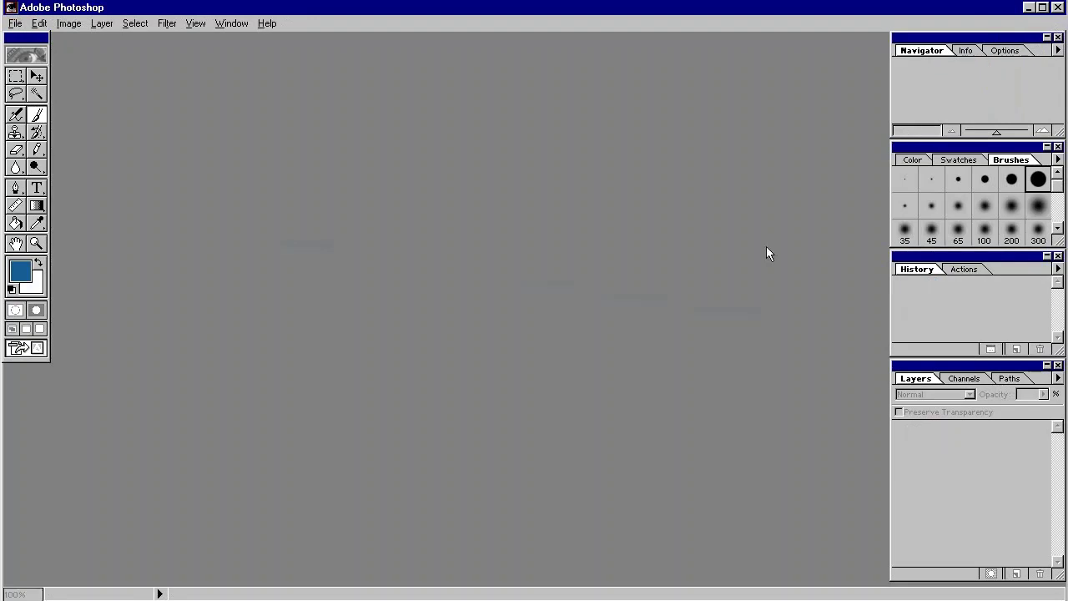
click(15, 23)
click(36, 53)
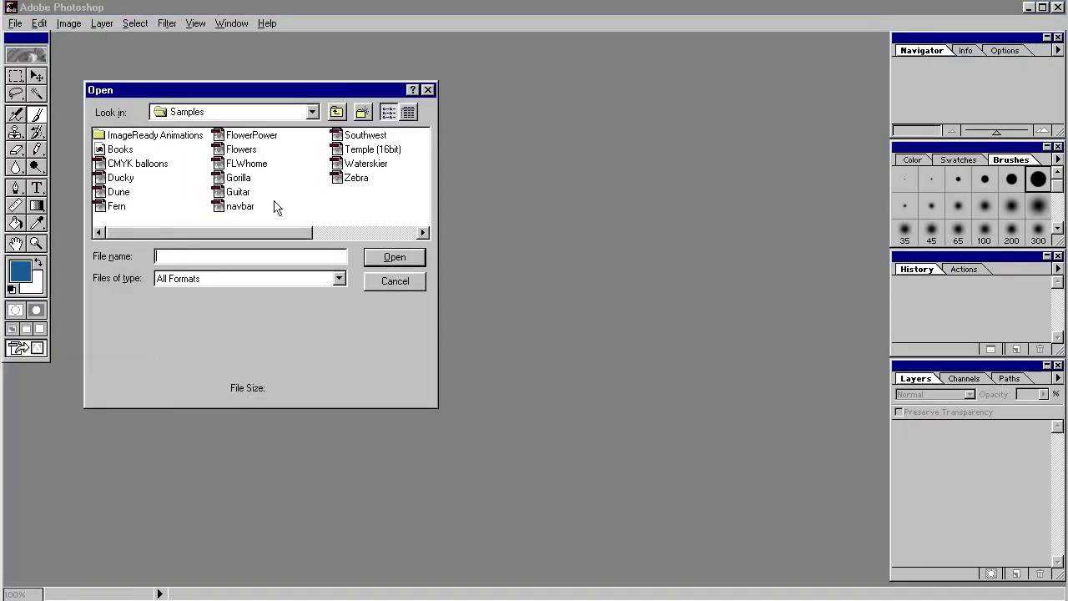
click(121, 178)
click(118, 194)
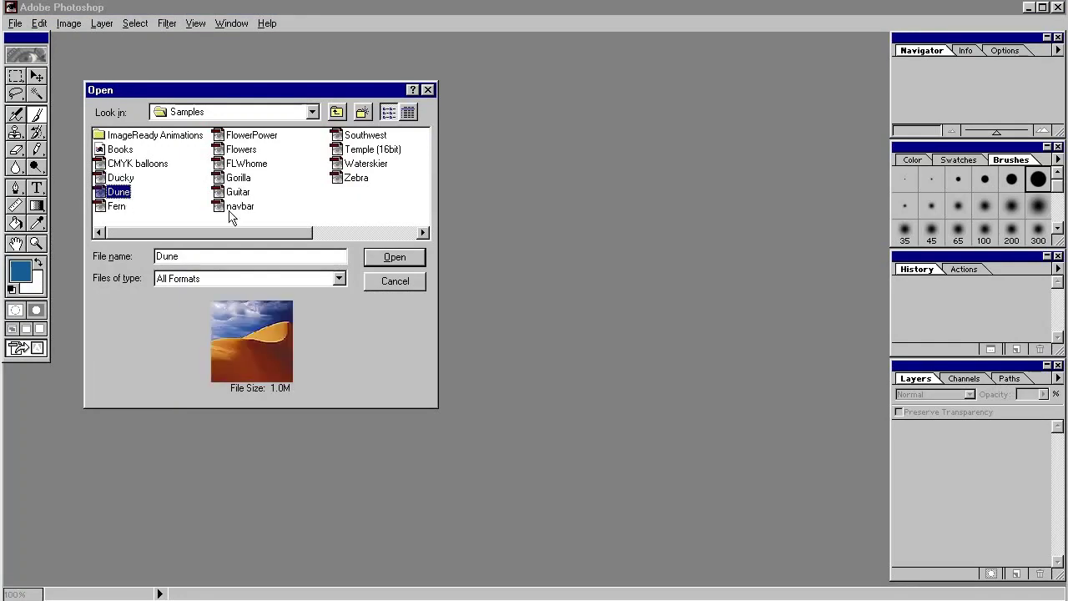
click(417, 261)
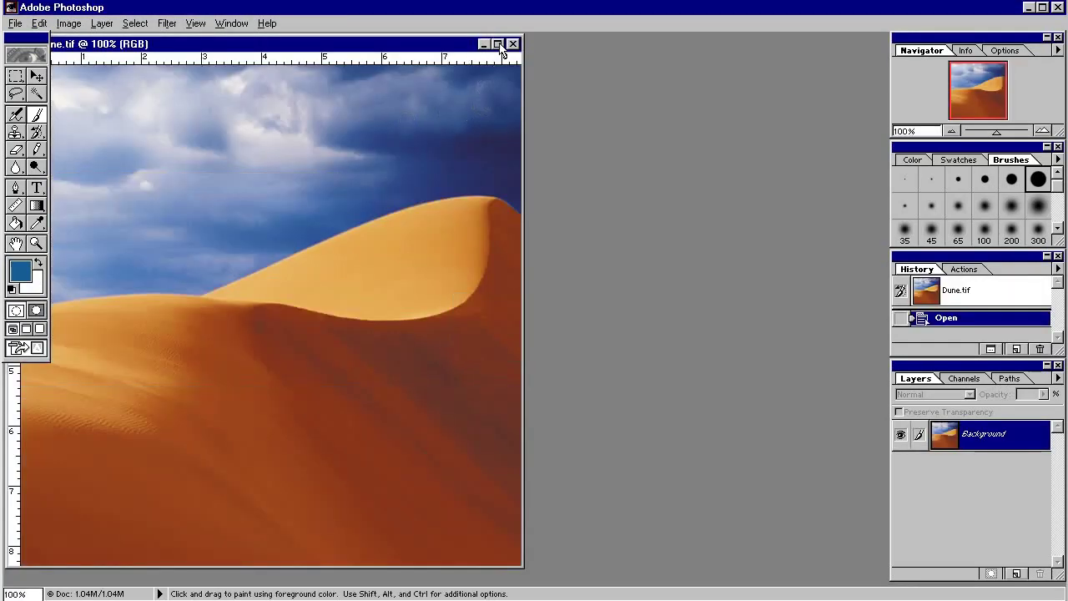
click(498, 43)
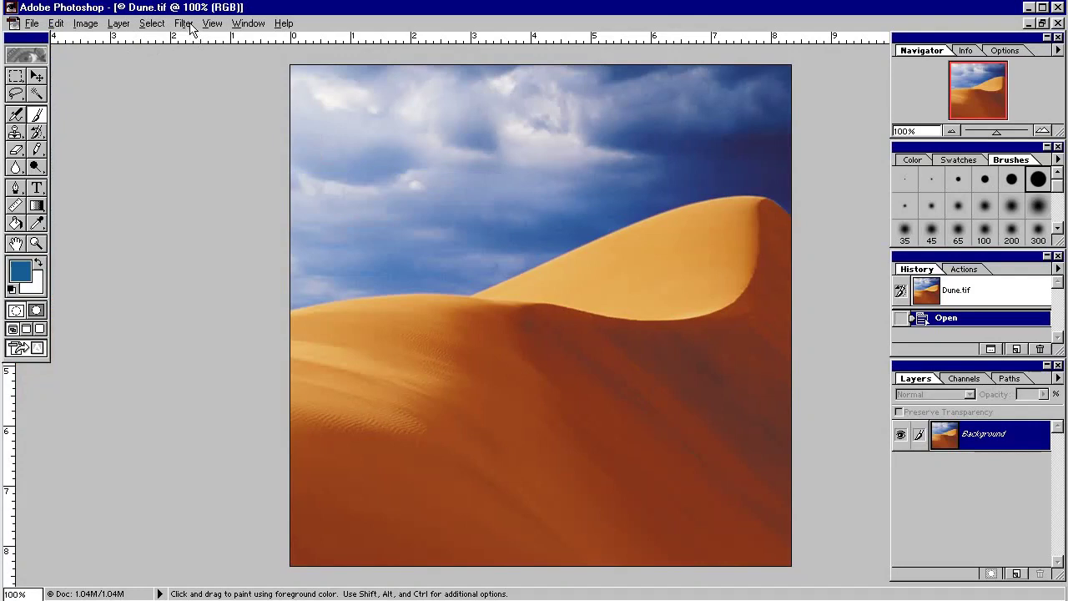
click(184, 24)
mouse_move(198, 91)
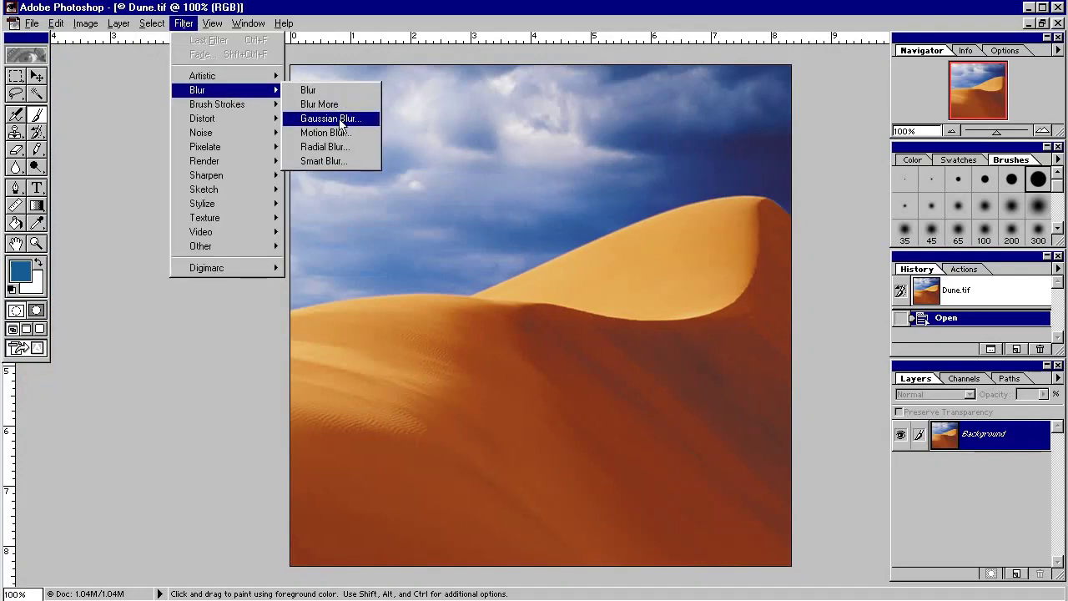
click(341, 120)
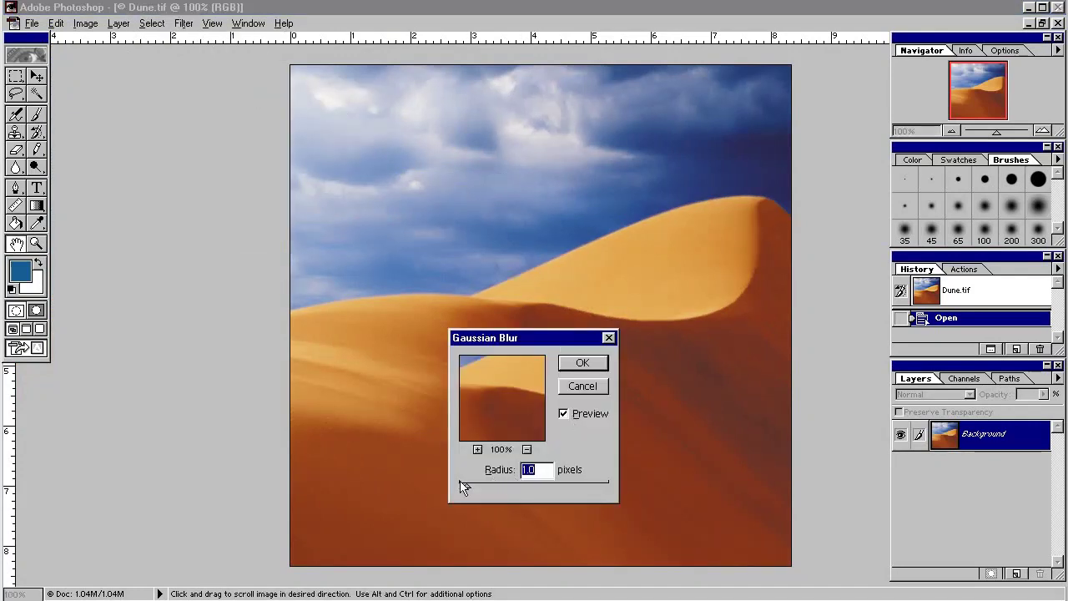
drag(466, 491, 504, 492)
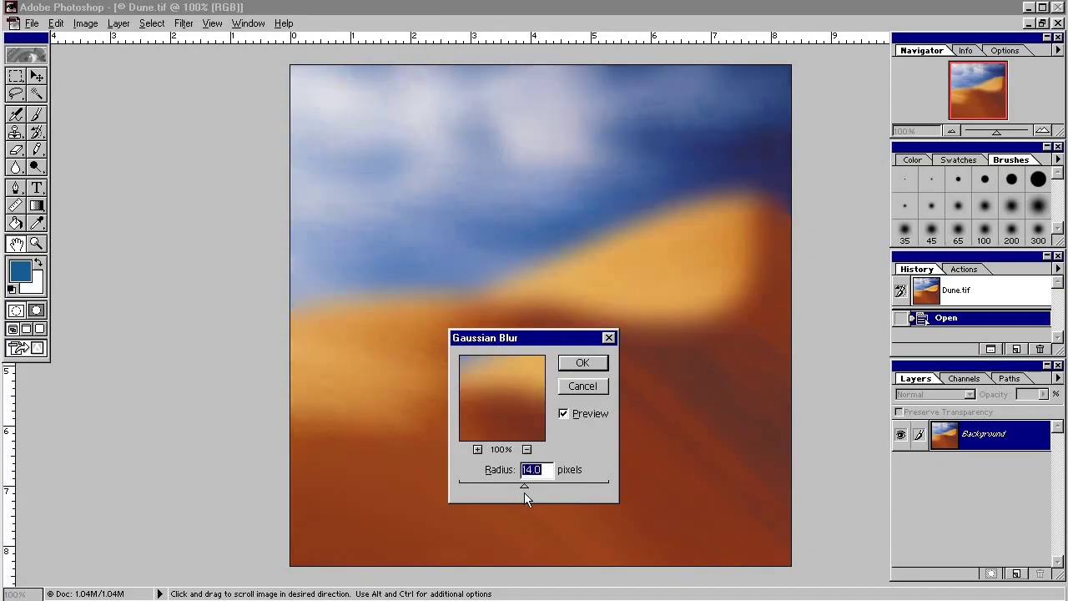
click(563, 414)
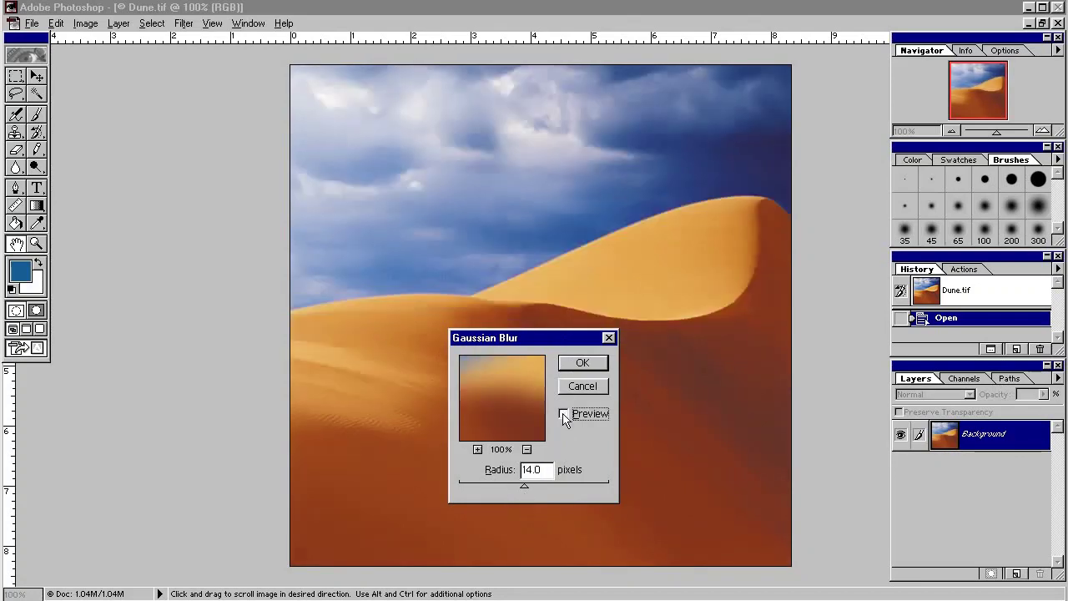
click(564, 414)
click(580, 387)
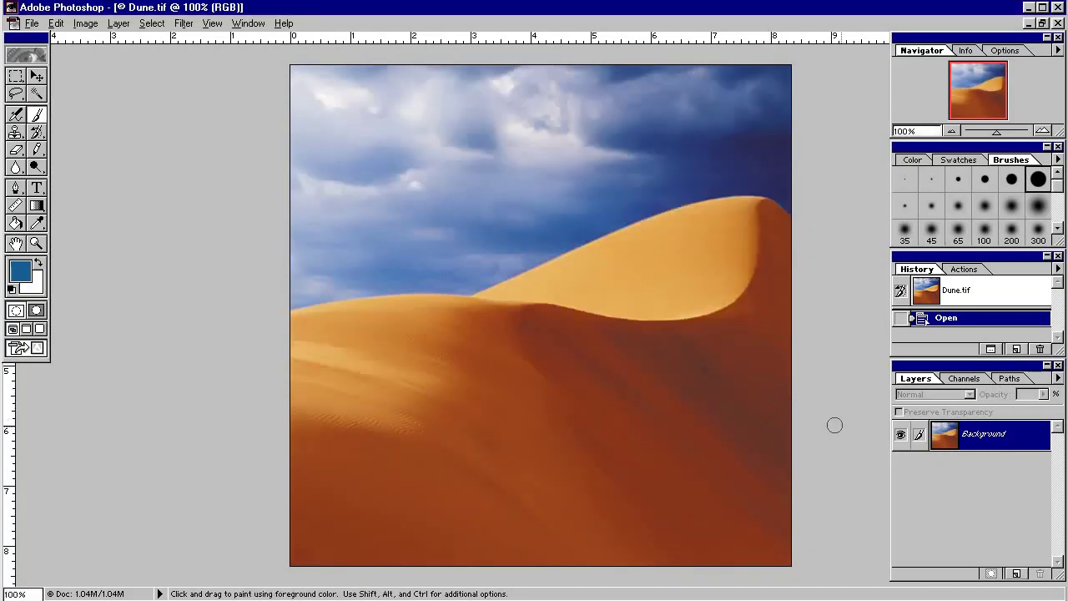
Add an empty Layer 1, then duplicate Background as 'Background copy'.
click(1017, 574)
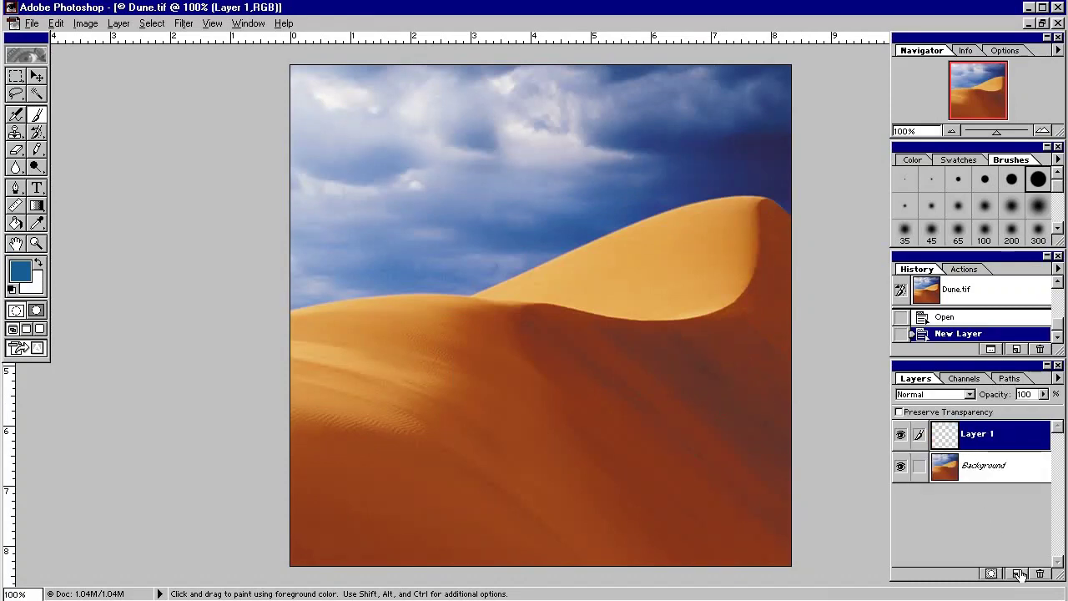
click(981, 468)
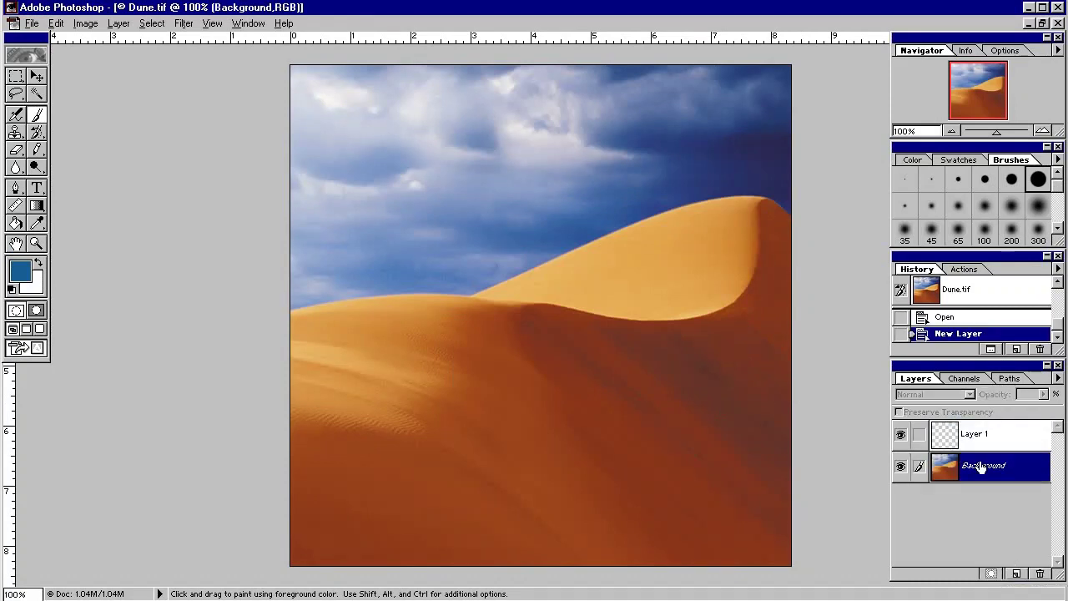
click(1057, 378)
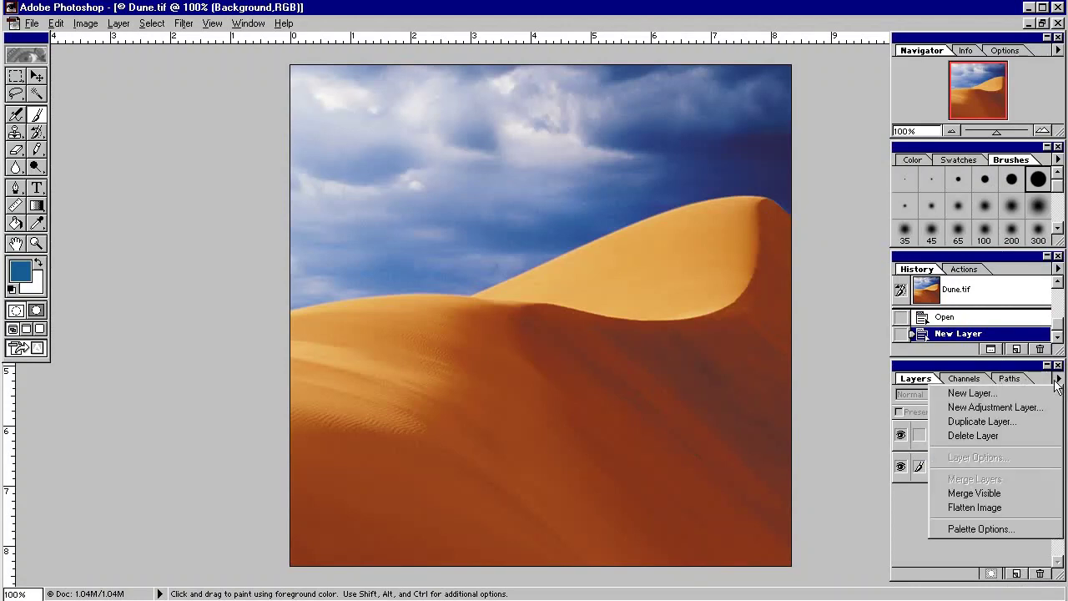
click(1027, 424)
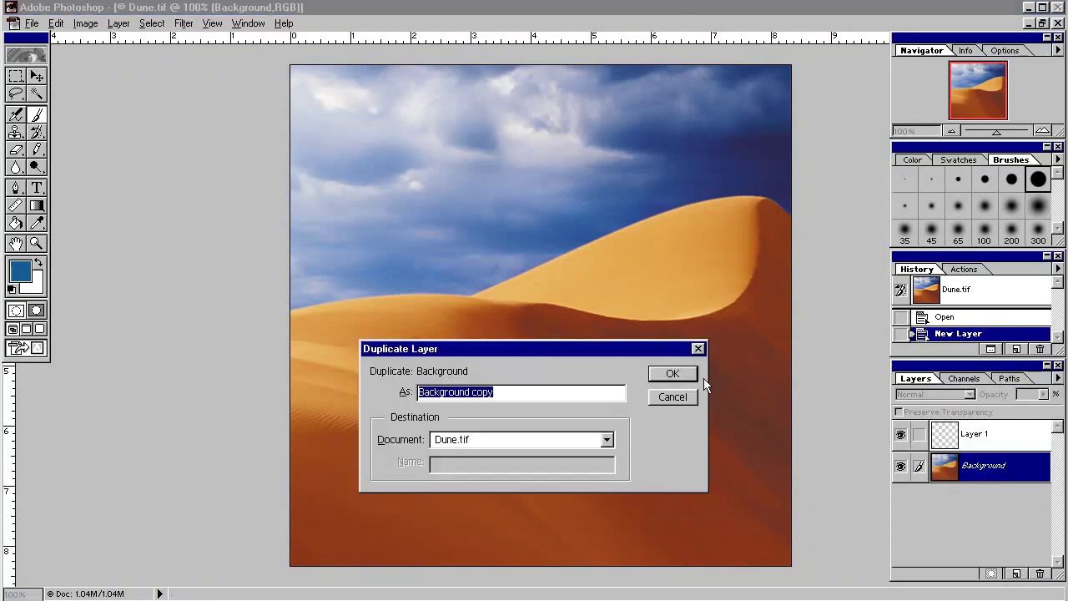
click(678, 373)
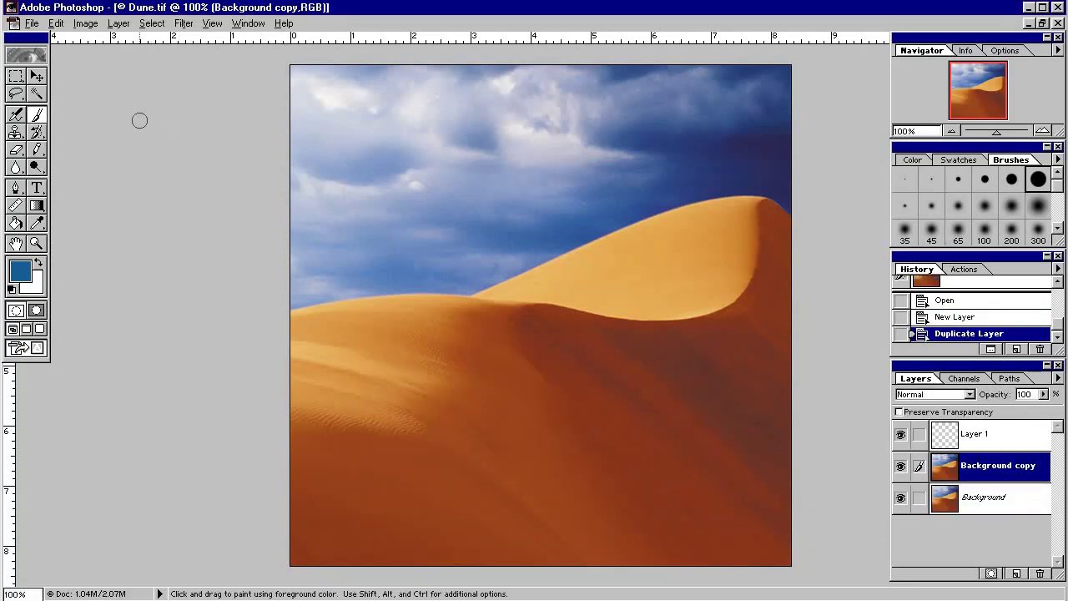
click(30, 24)
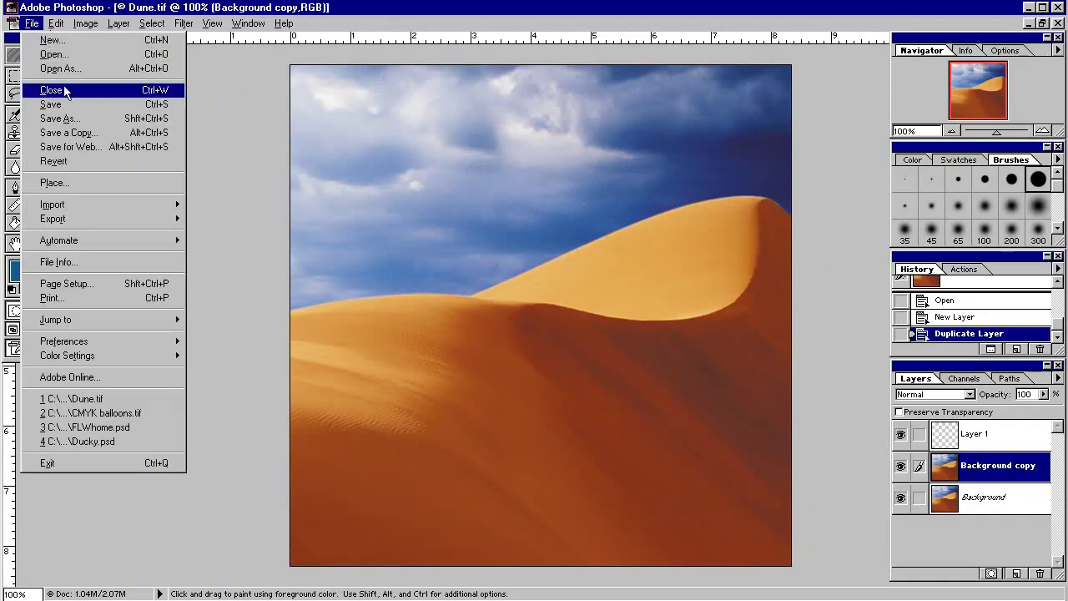
click(107, 148)
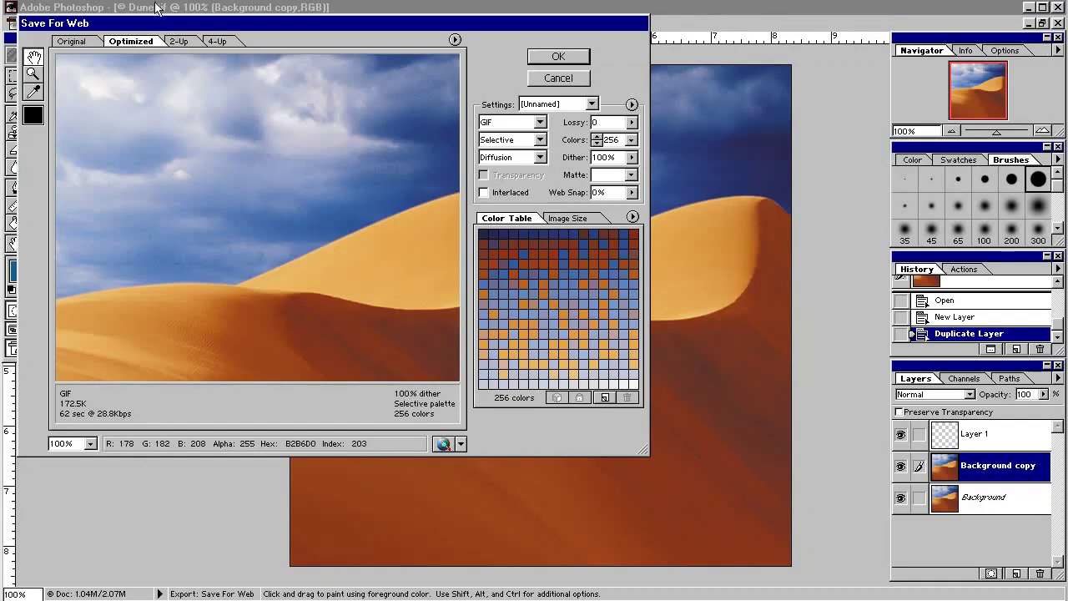
click(182, 41)
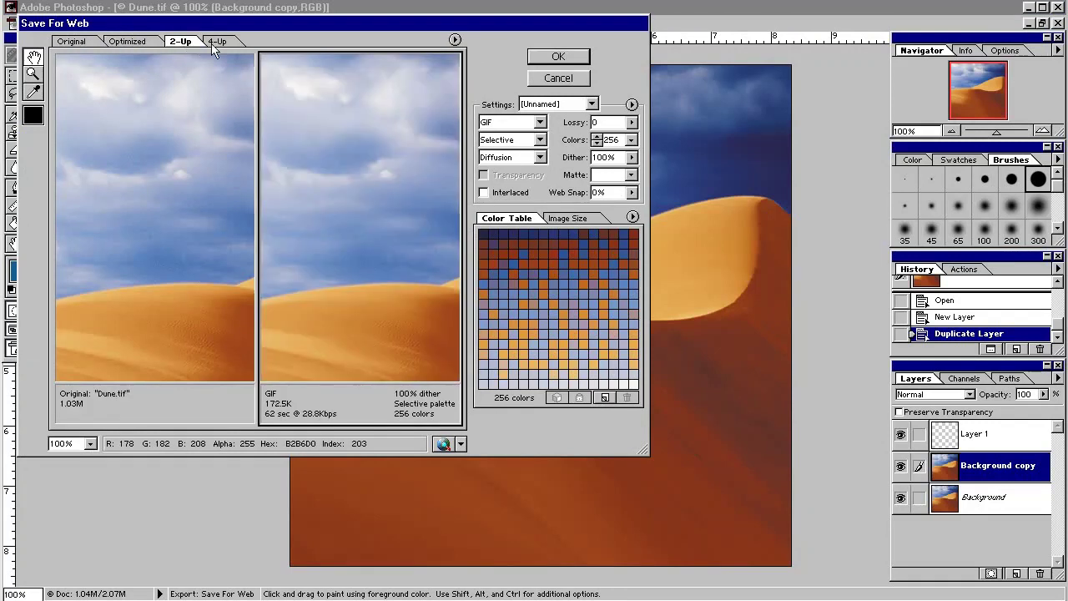
click(220, 43)
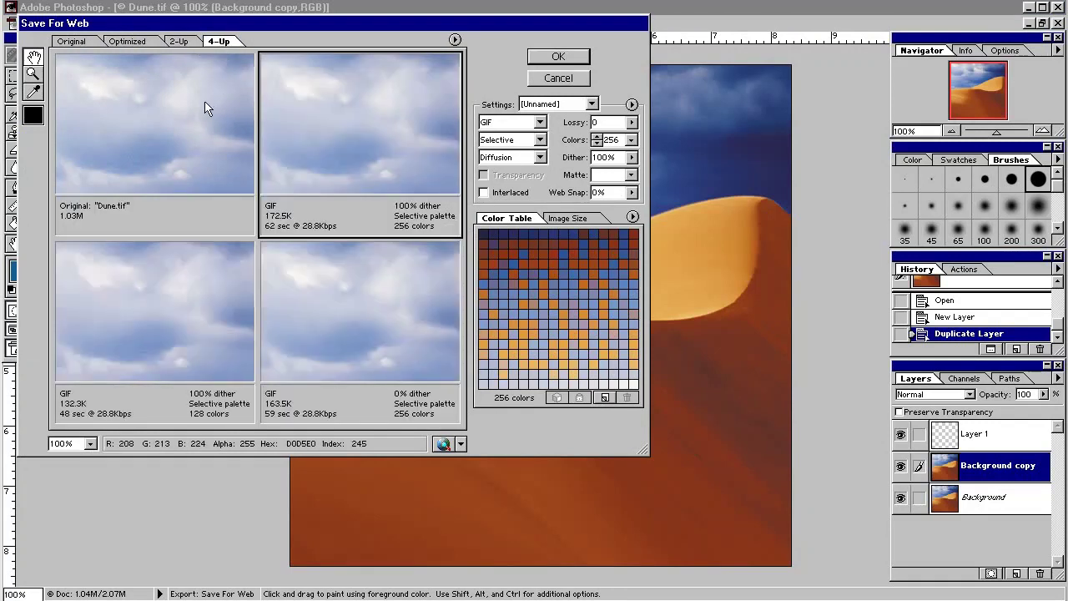
click(150, 102)
click(322, 154)
click(87, 43)
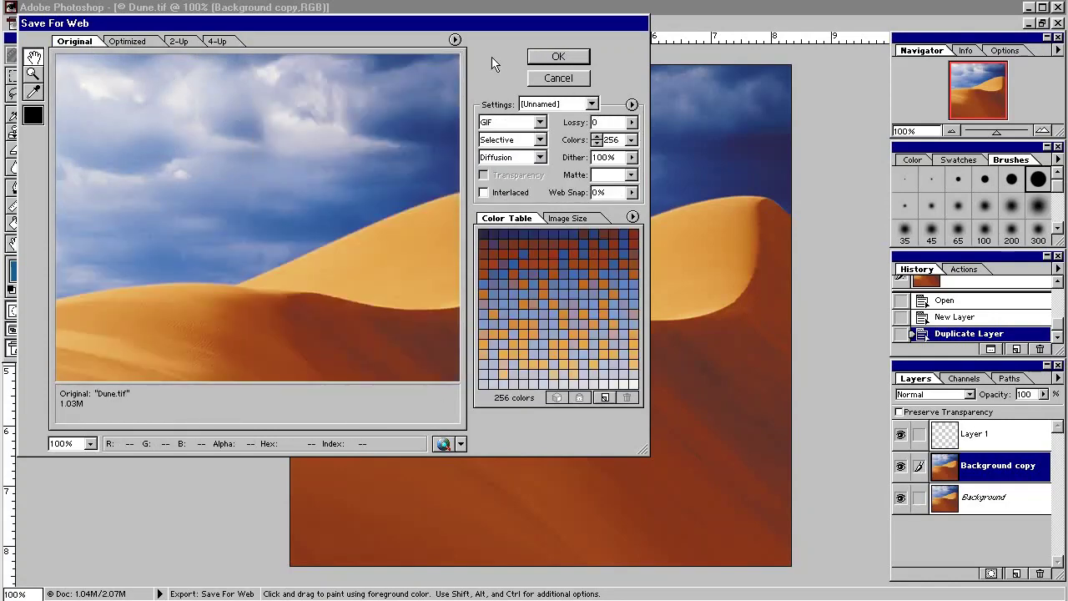
click(557, 79)
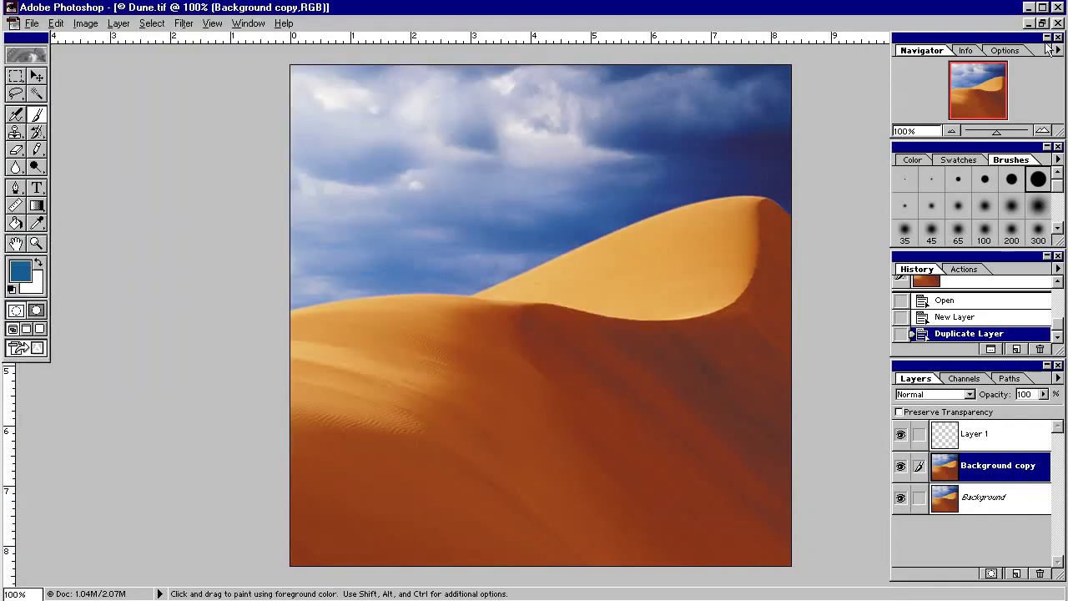
Discard Dune.tif unsaved and open the FLWhome.psd sample in a maximized window.
click(1057, 23)
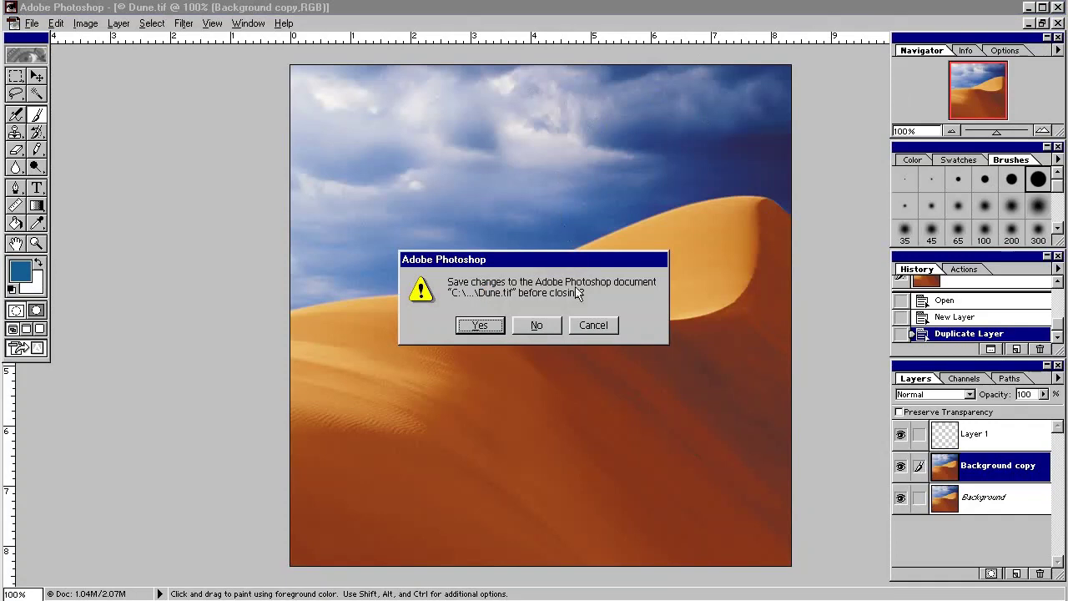
click(537, 325)
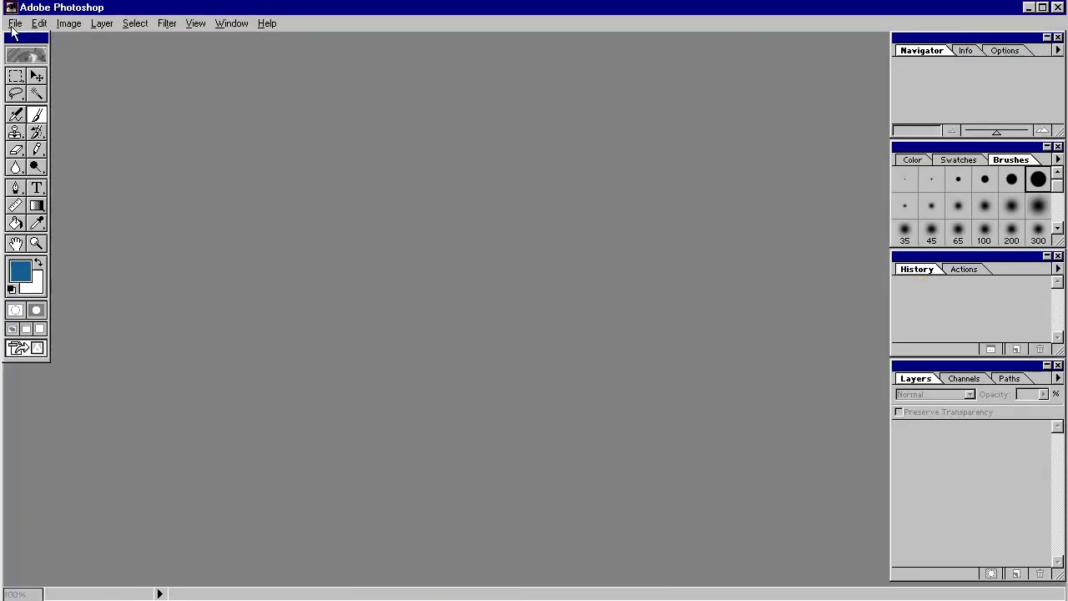
click(15, 24)
click(25, 53)
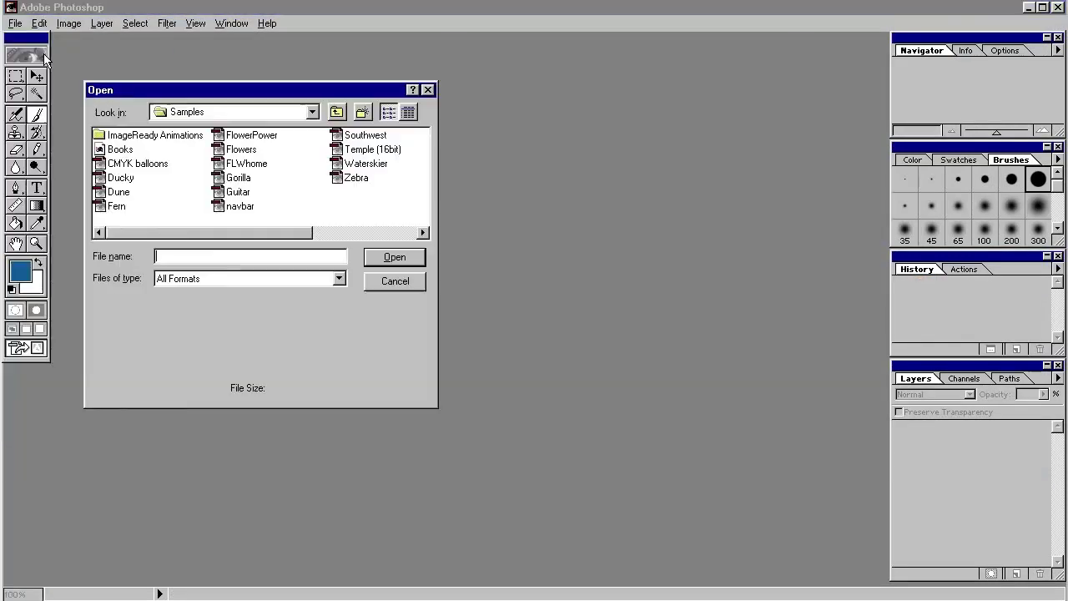
click(250, 165)
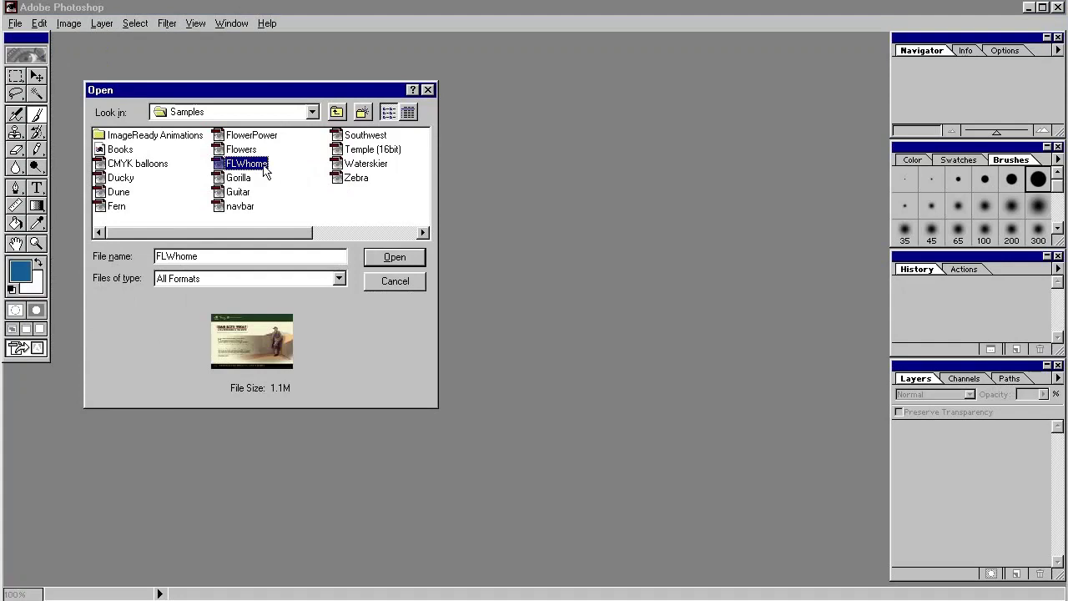
click(389, 255)
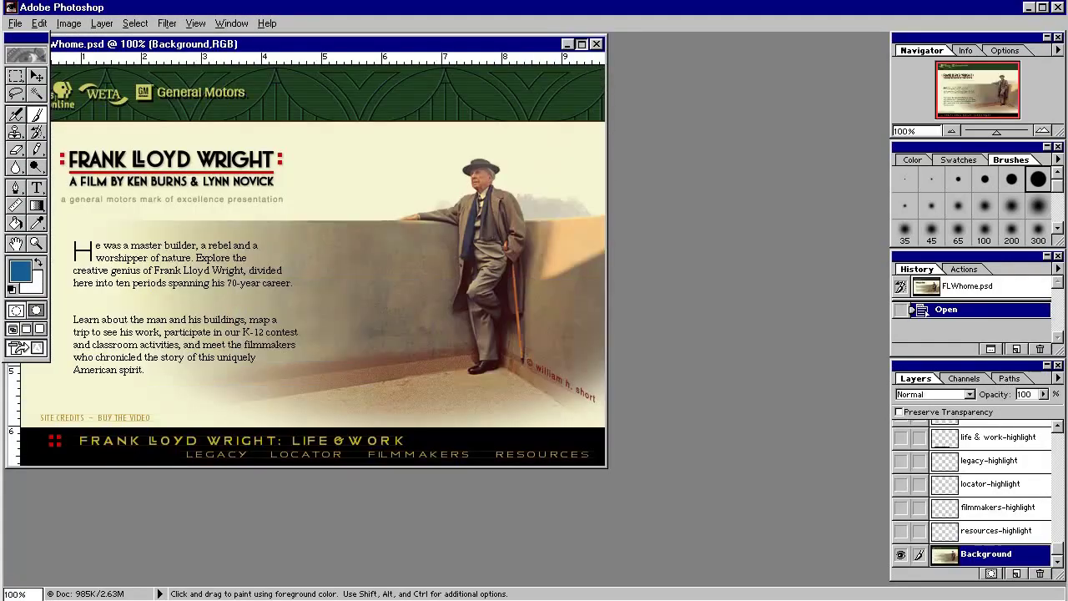
click(582, 44)
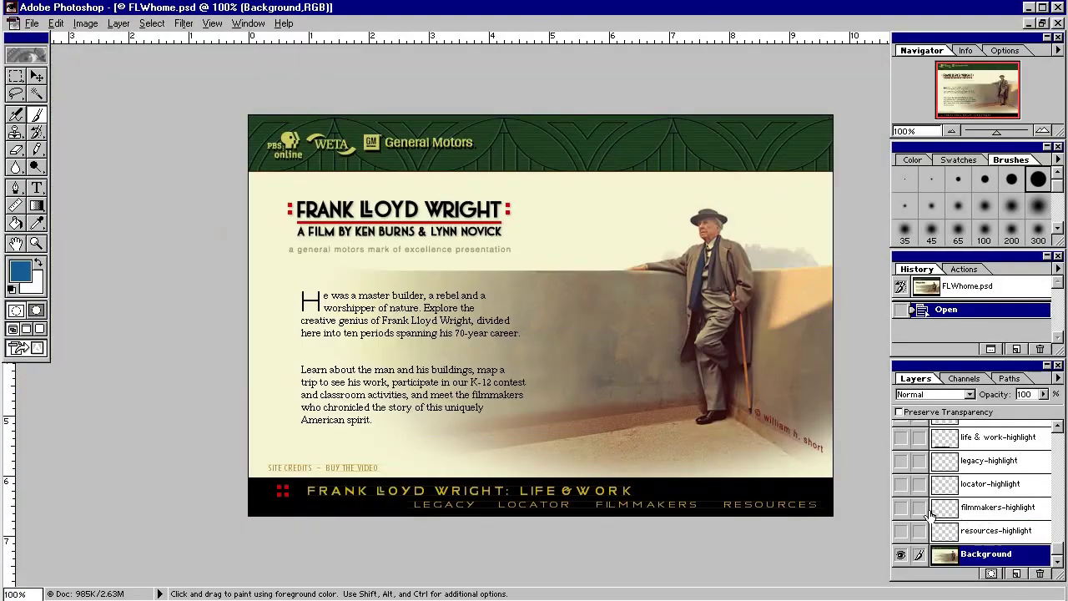
Preview the FILMMAKERS and LOCATOR highlight layers by toggling them on and off.
click(902, 508)
click(901, 507)
click(901, 485)
click(901, 484)
drag(1058, 549, 1059, 434)
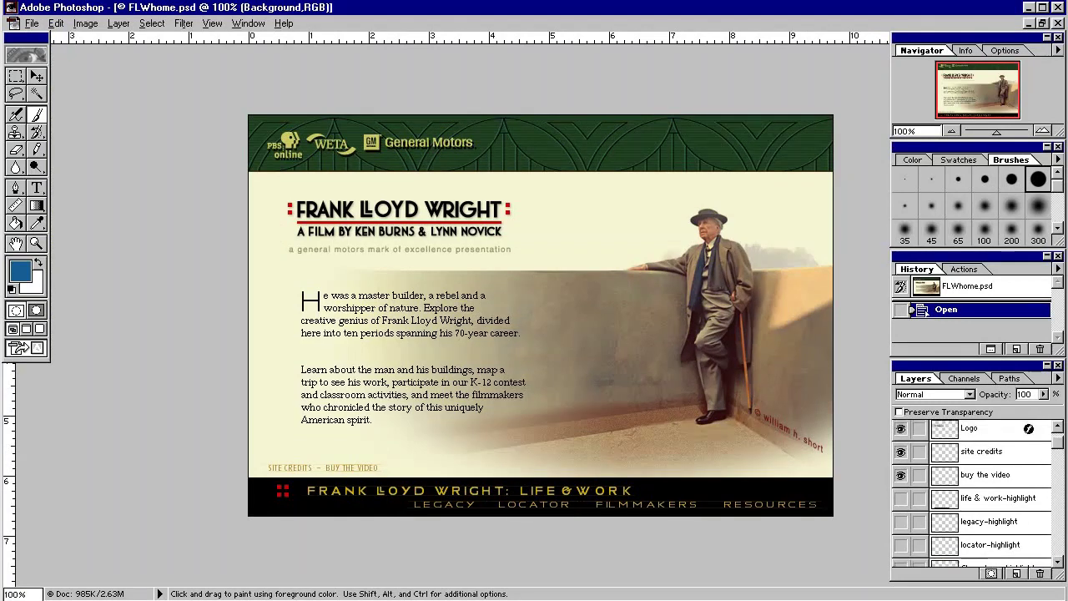
Toggle the Logo, SITE CREDITS and LIFE & WORK layers, then close FLWhome.
click(901, 430)
click(900, 429)
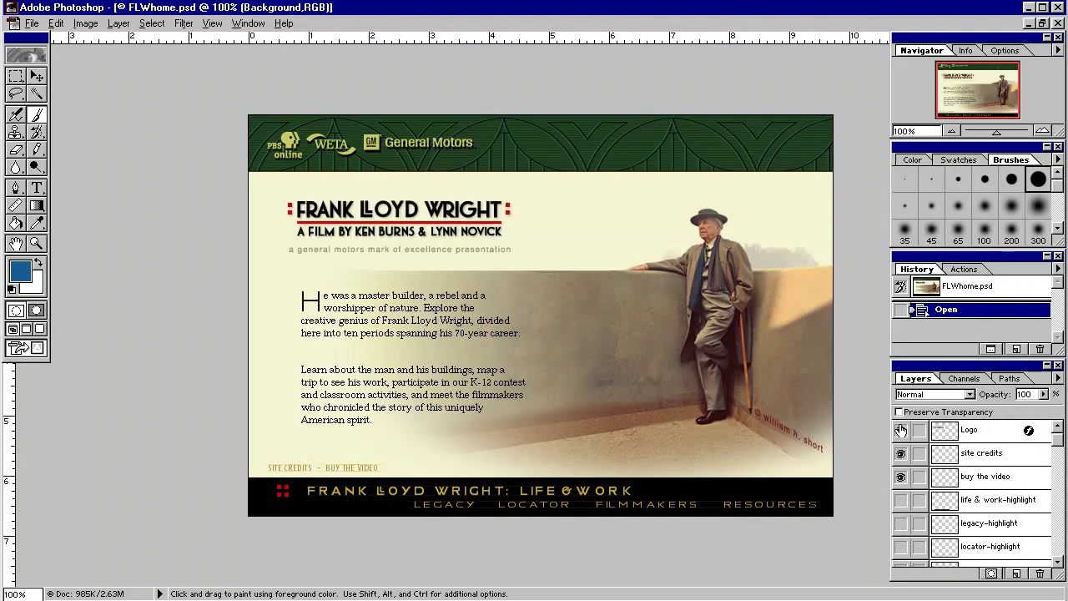
click(900, 453)
click(900, 453)
click(901, 500)
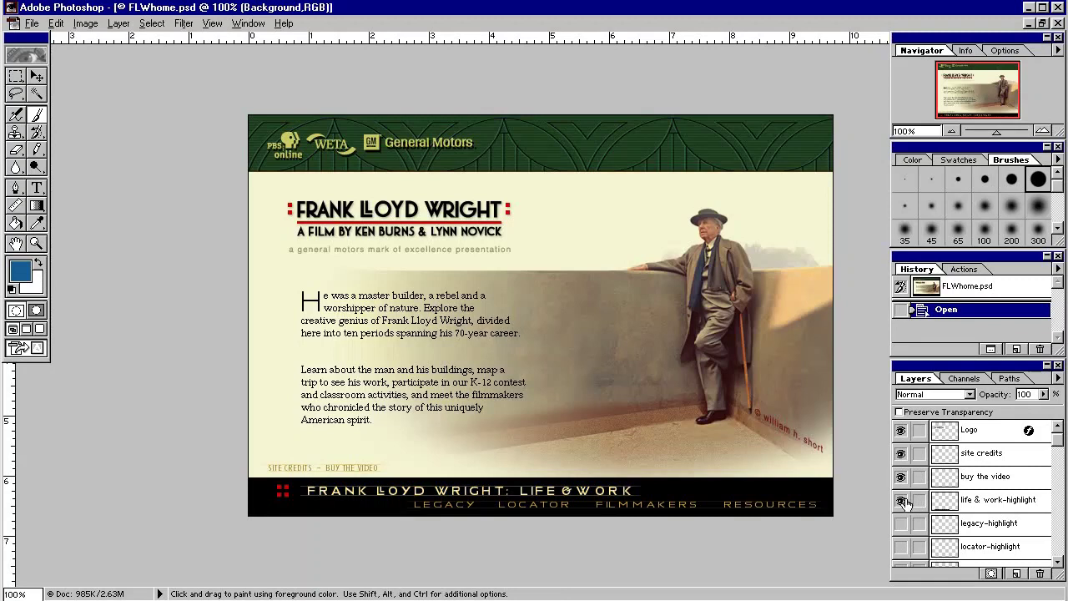
click(901, 500)
click(900, 500)
click(901, 500)
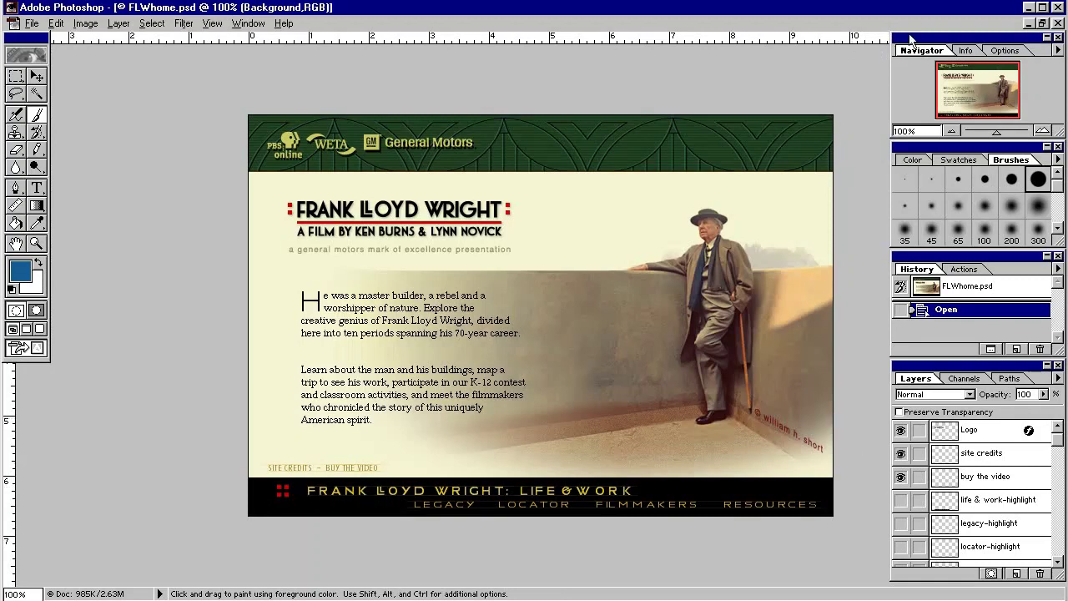
click(1056, 24)
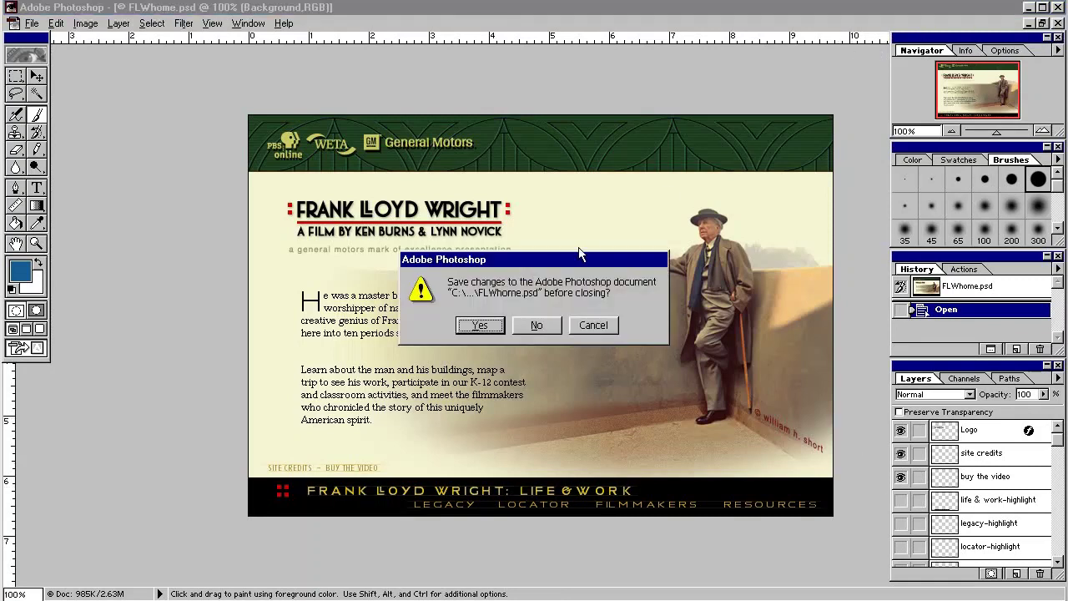
Discard FLWhome unsaved and open the Temple (16bit) sample in a maximized window.
click(538, 325)
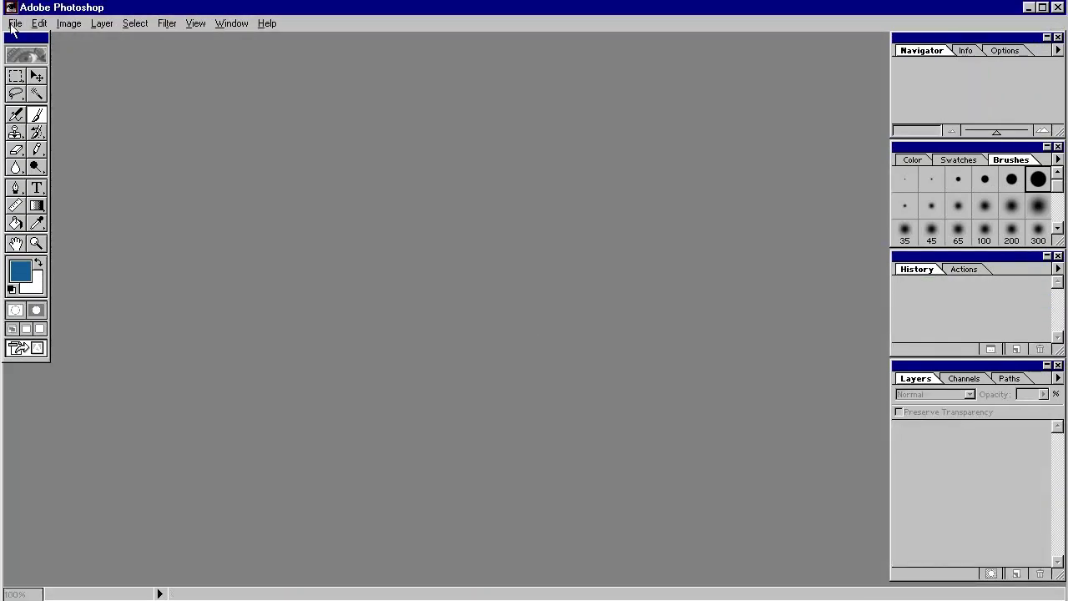
click(14, 23)
click(37, 56)
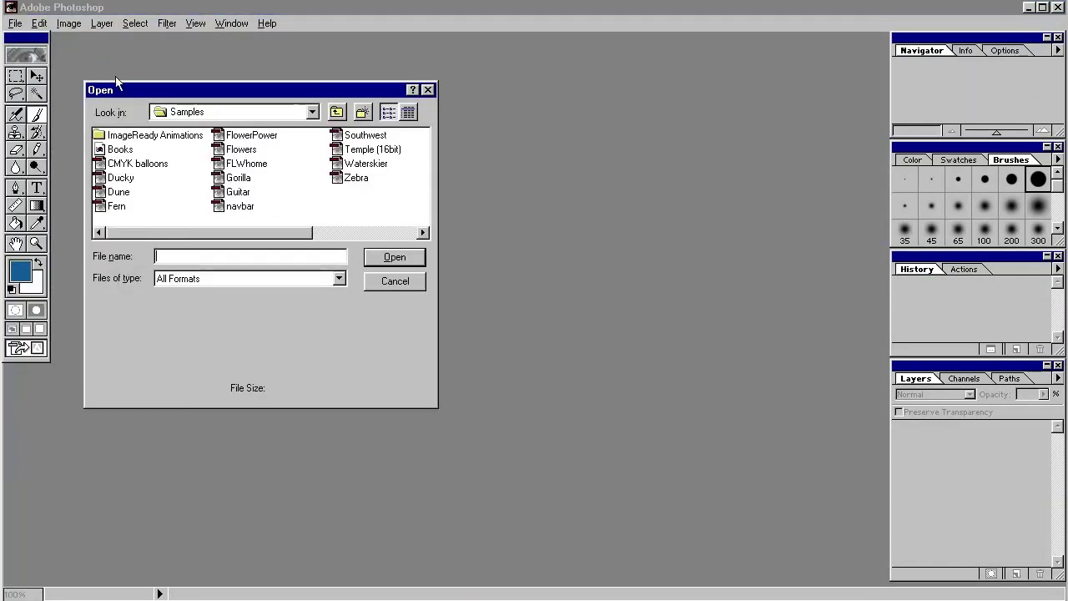
click(378, 154)
click(404, 260)
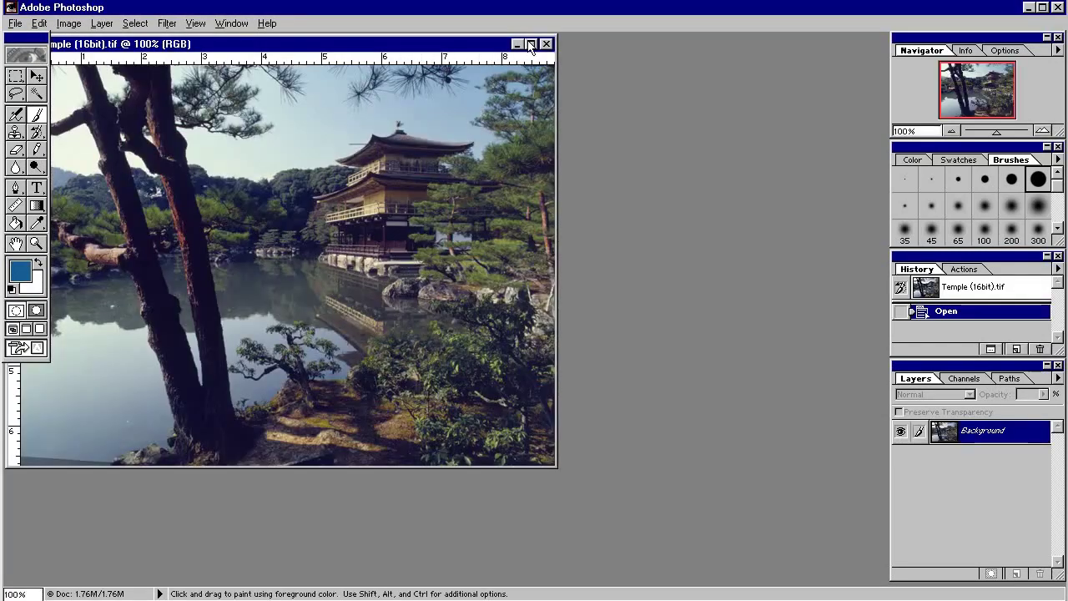
click(531, 44)
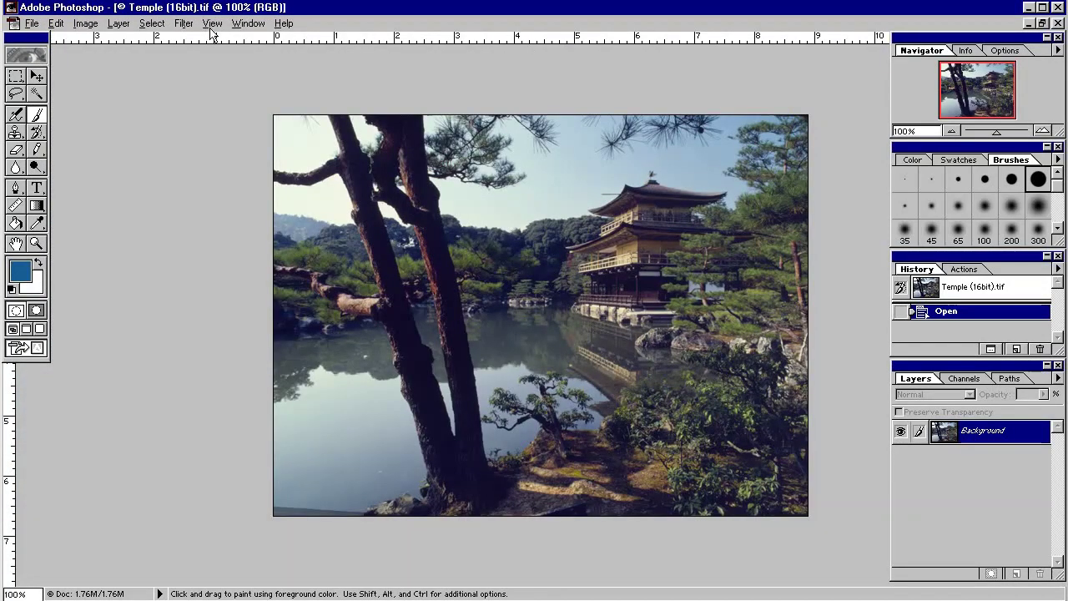
Convert Temple to CMYK Color after glancing at the Filter menu, then close it.
click(184, 23)
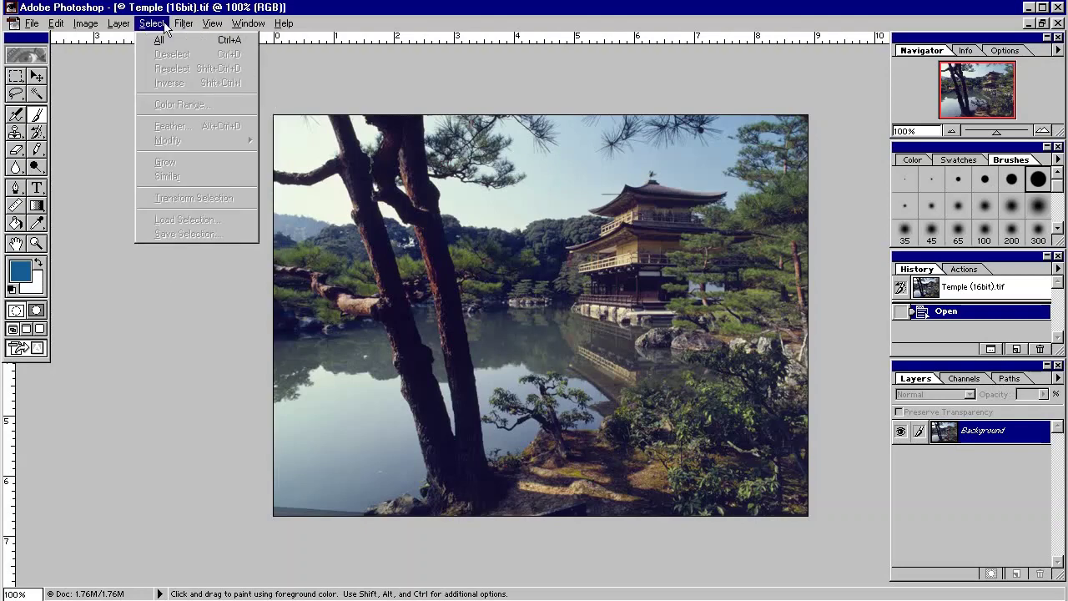
click(966, 563)
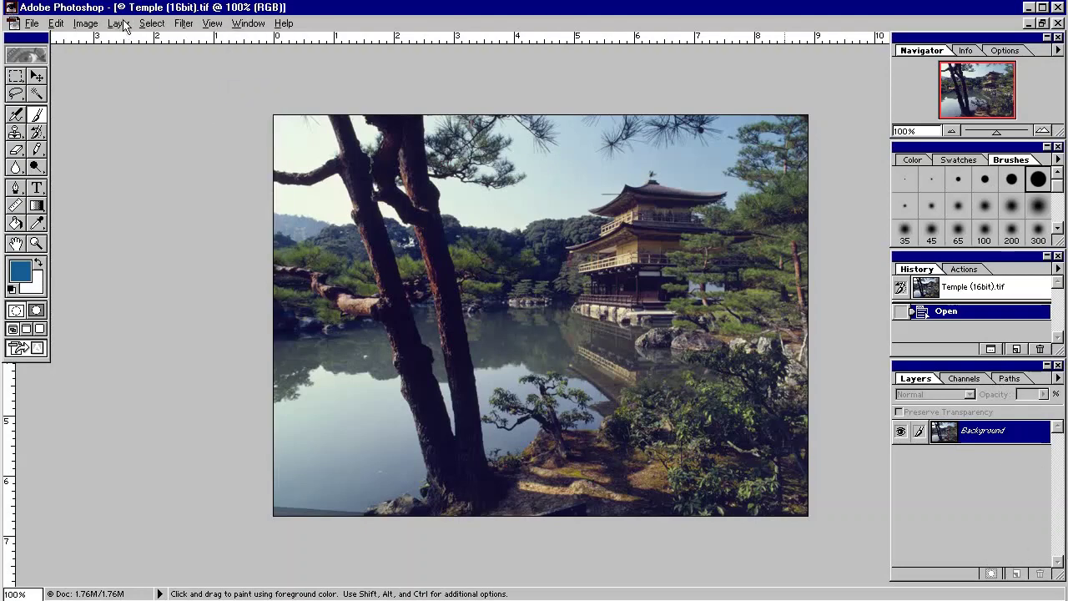
click(94, 24)
mouse_move(125, 40)
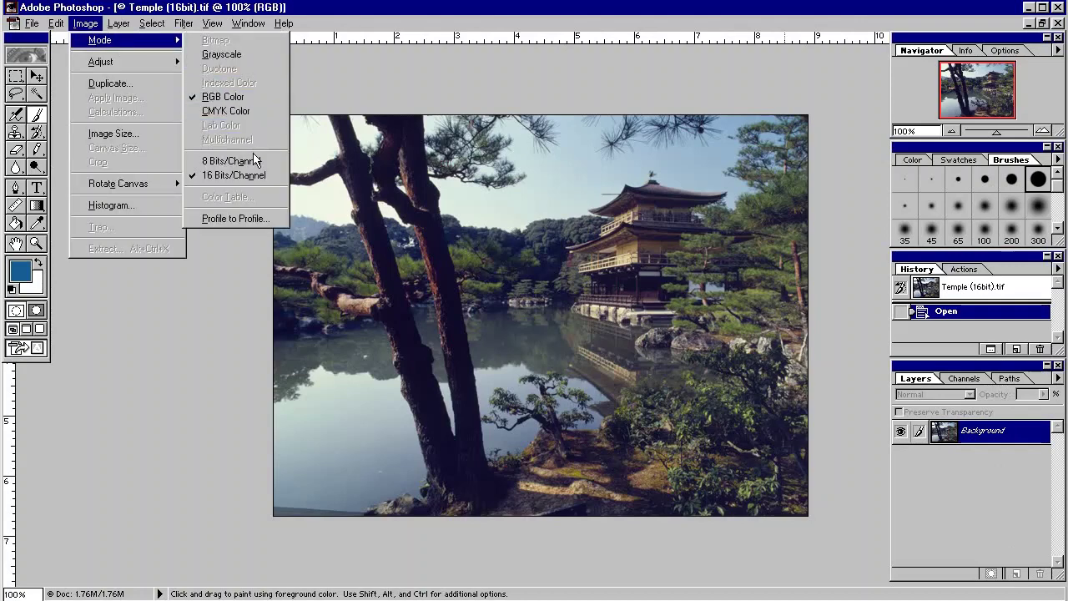
click(240, 117)
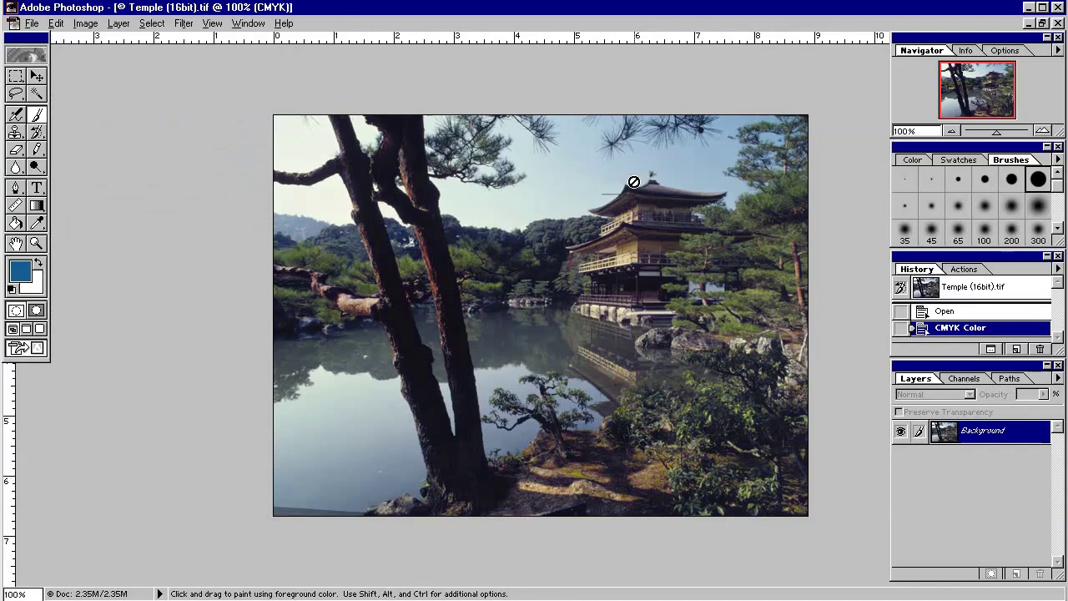
click(184, 22)
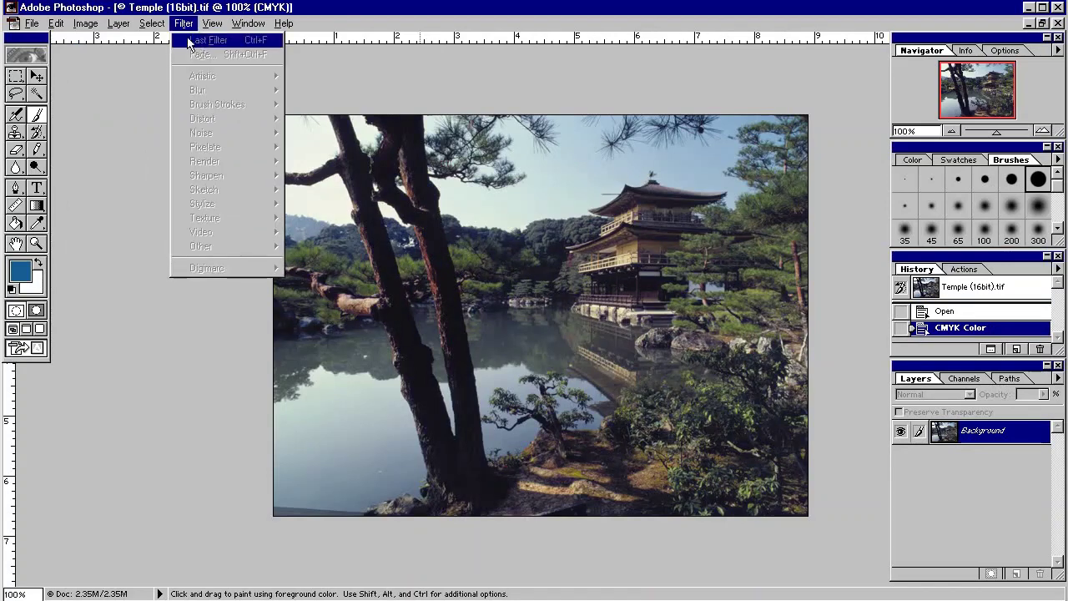
click(299, 129)
click(1057, 24)
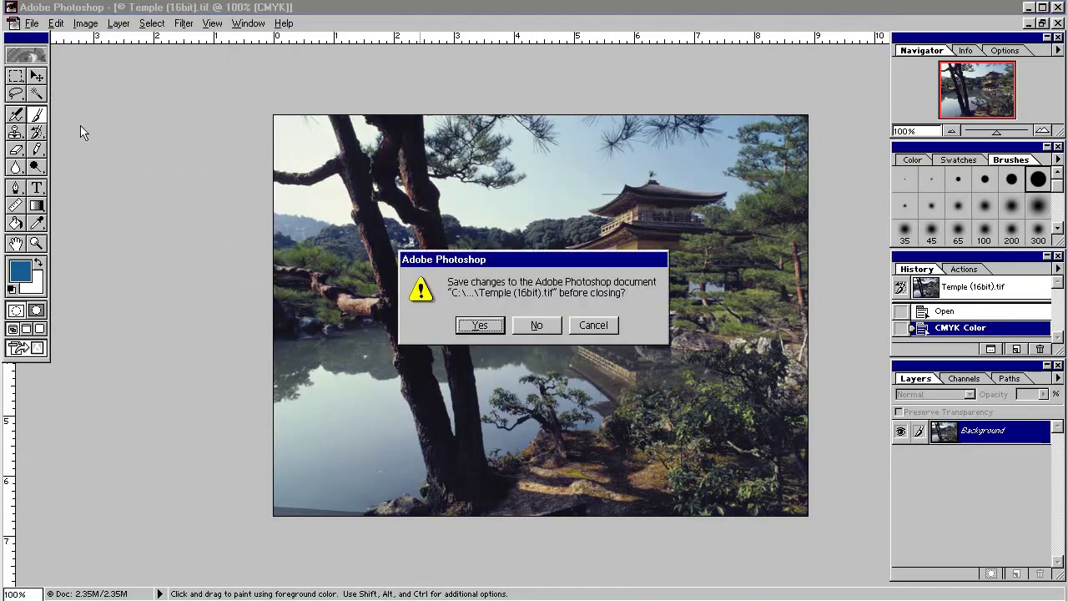
Discard Temple unsaved and open the Zebra sample in a maximized window.
click(551, 331)
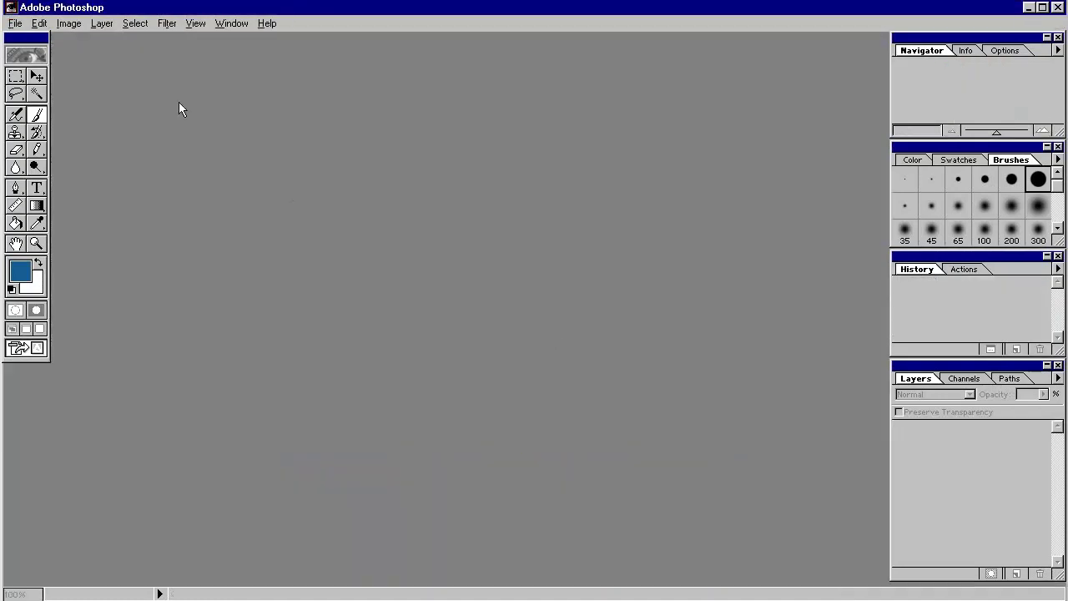
click(17, 24)
click(42, 54)
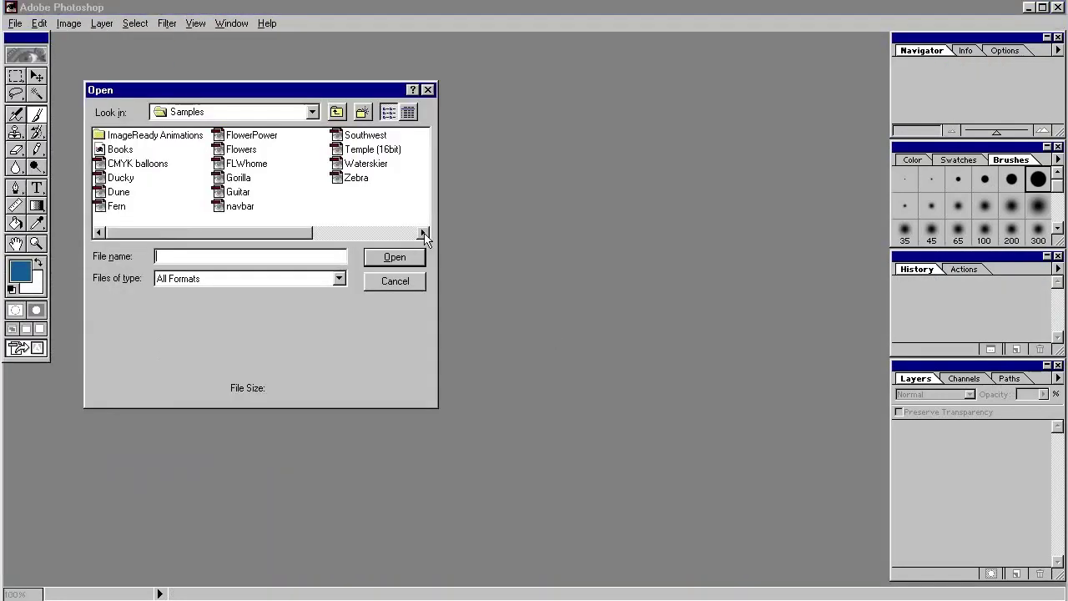
click(356, 178)
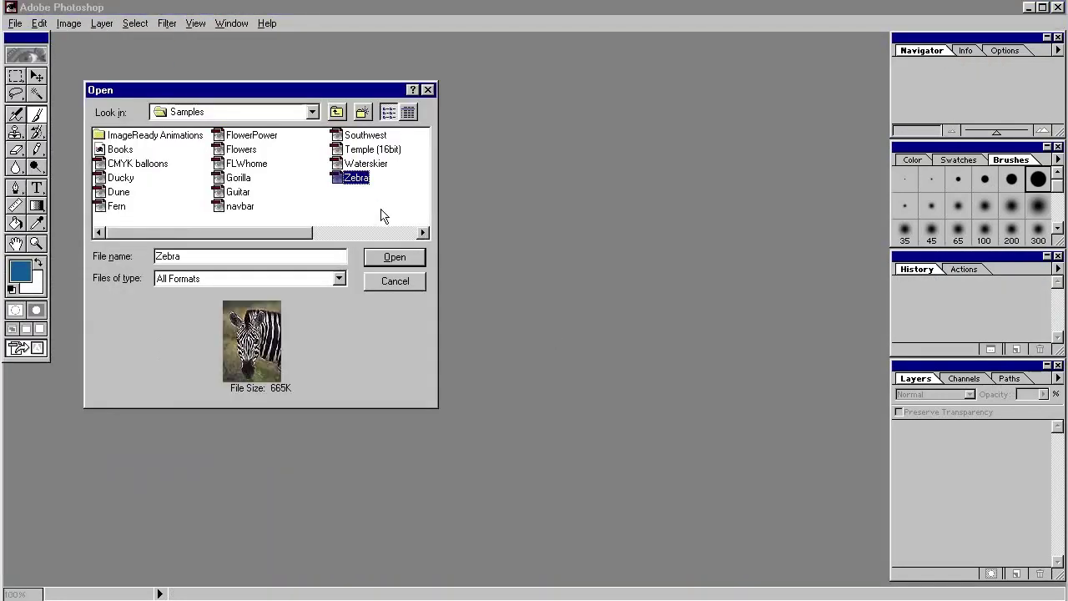
click(399, 259)
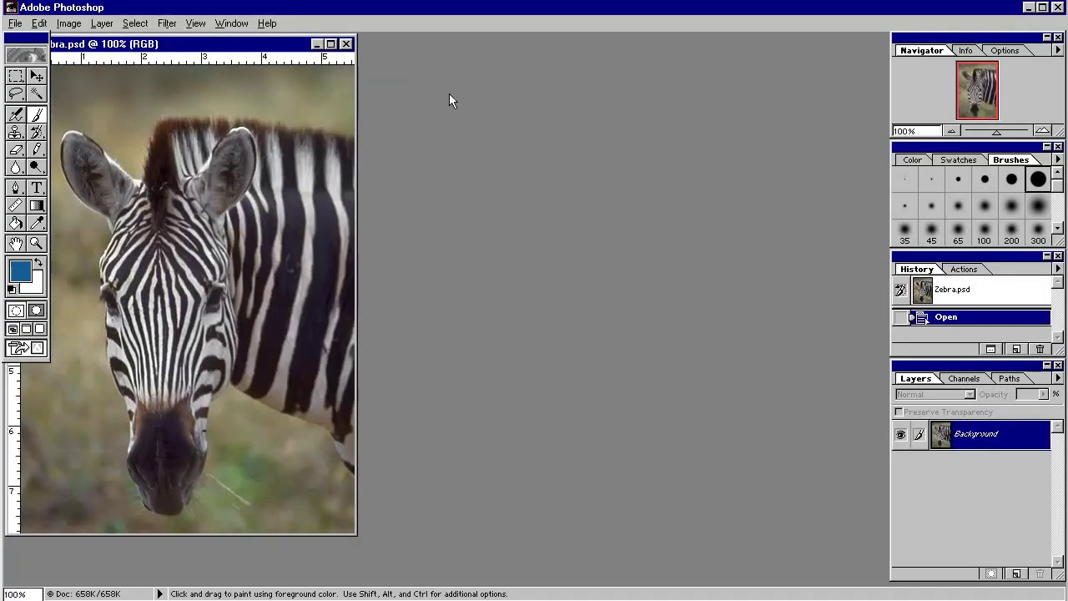
click(331, 43)
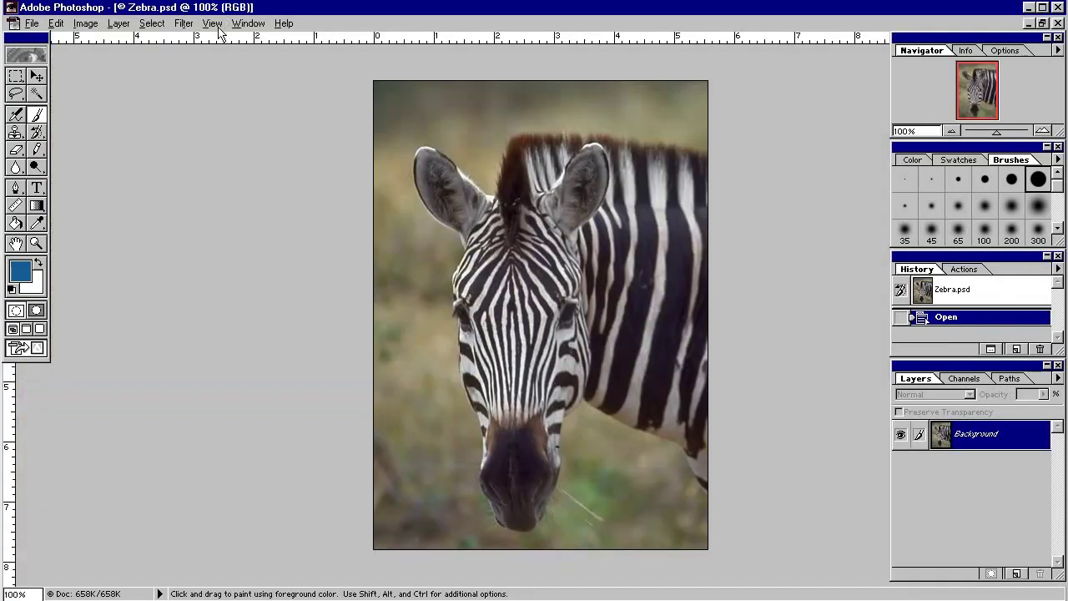
Sharpen the zebra twice, revert to the opened state in History, then bring up File Open.
click(189, 25)
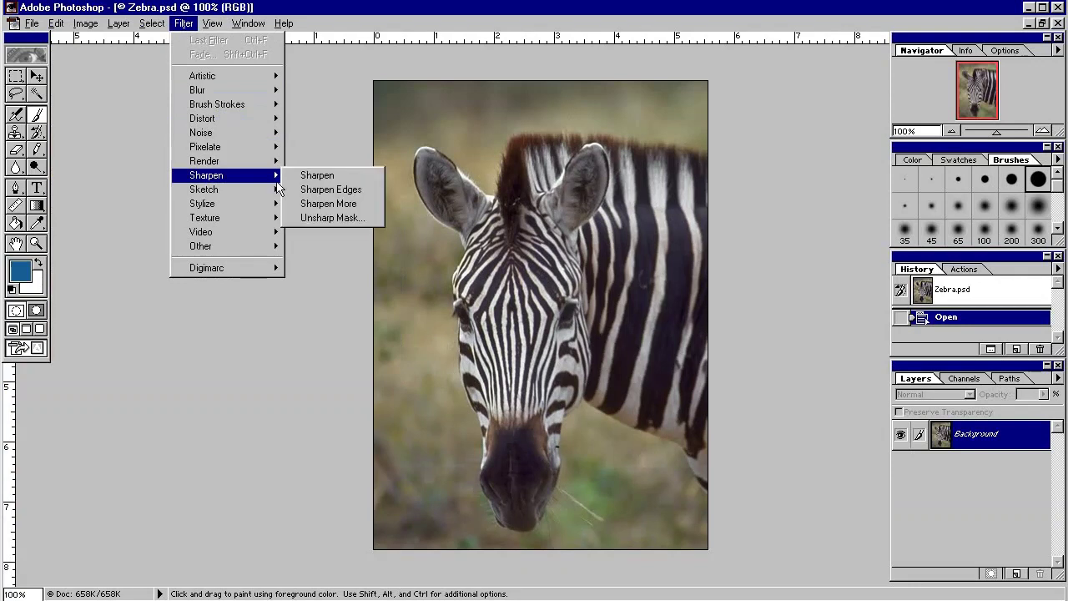
click(304, 177)
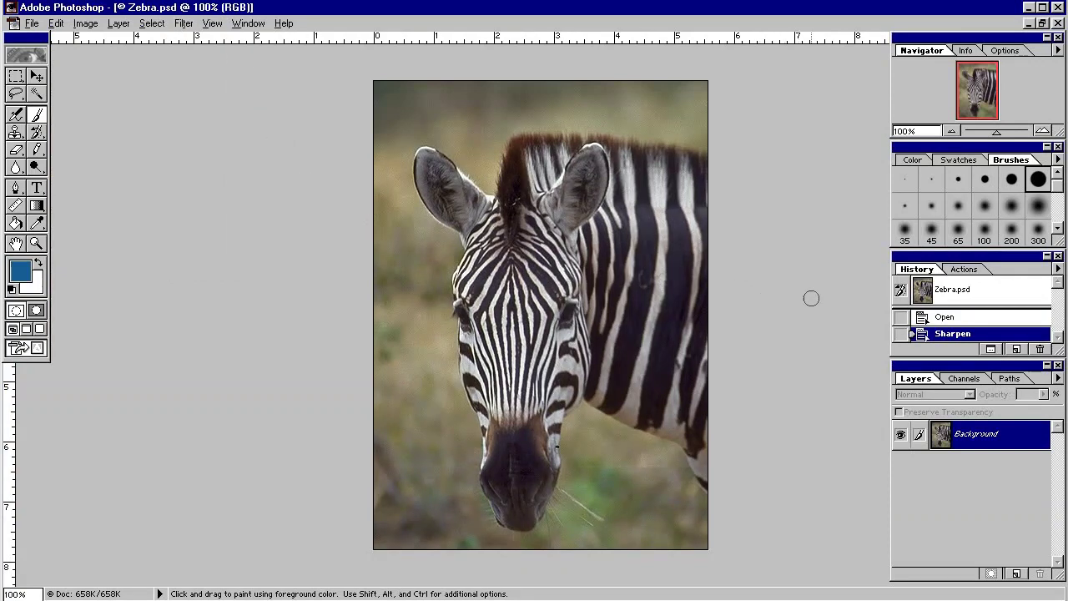
click(184, 25)
click(196, 38)
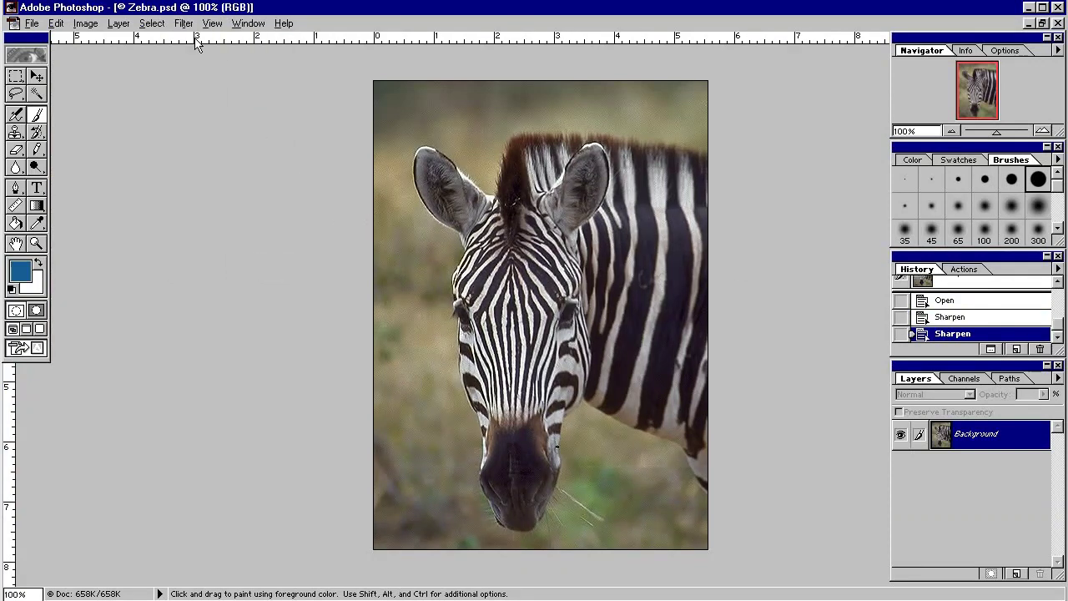
click(950, 318)
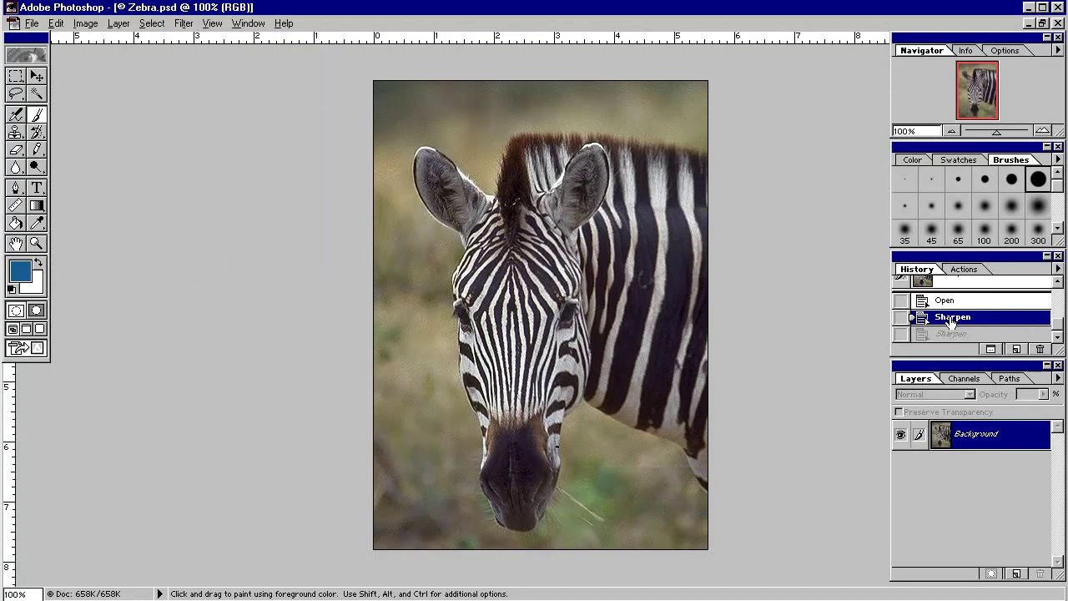
click(946, 302)
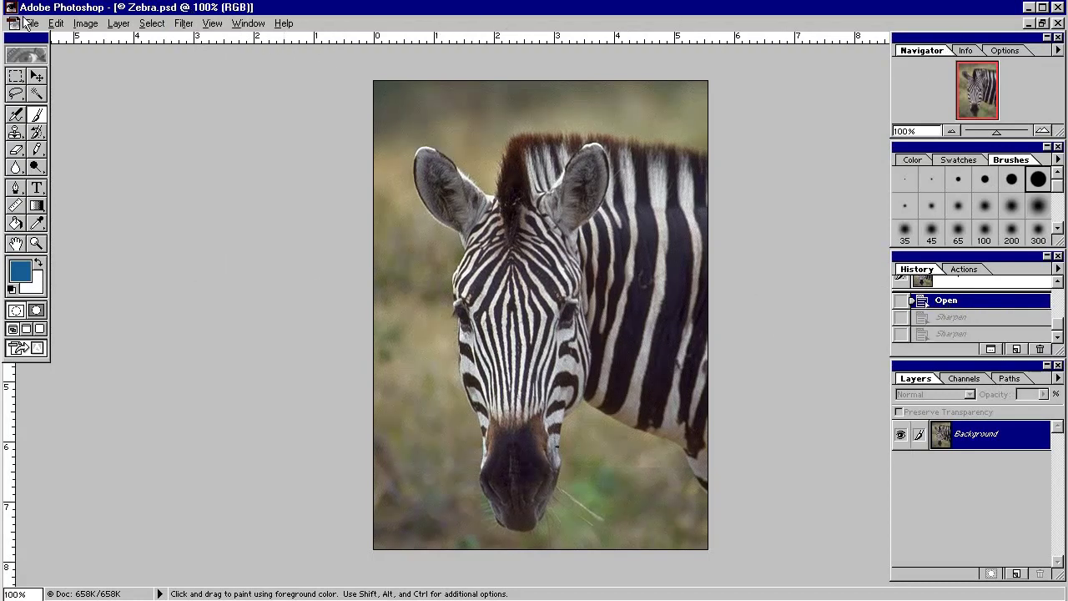
click(29, 23)
click(54, 51)
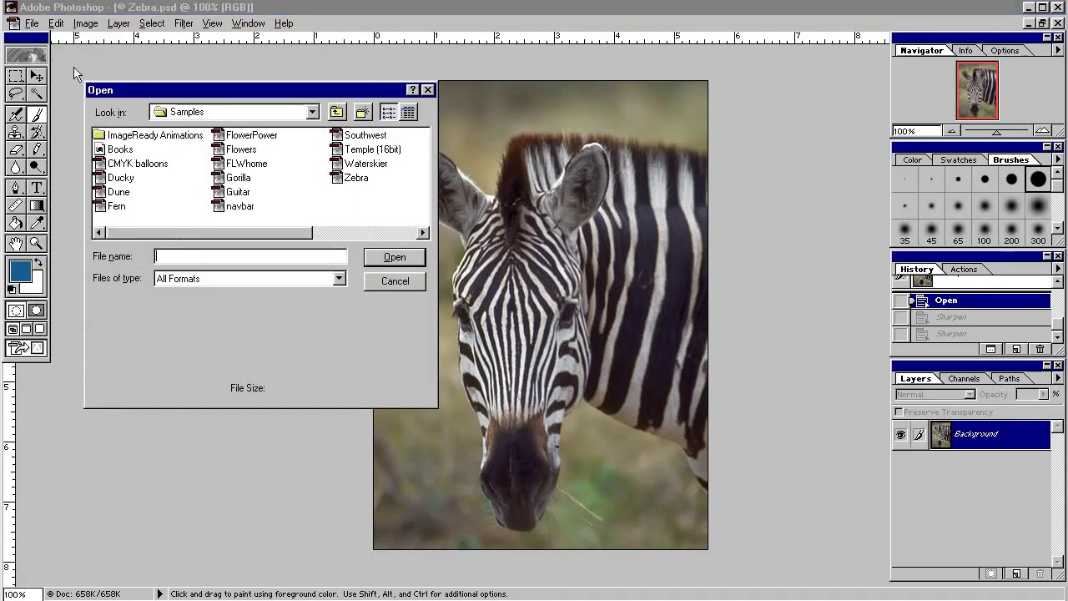
Open the Guitar sample and tile it side by side with the Zebra image.
click(242, 193)
click(385, 263)
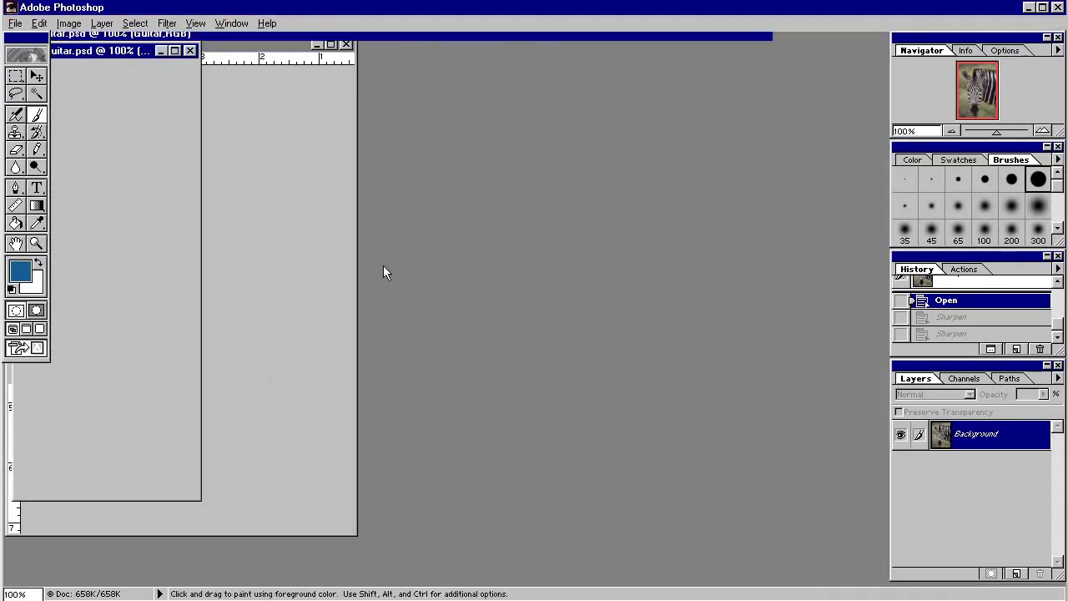
click(242, 24)
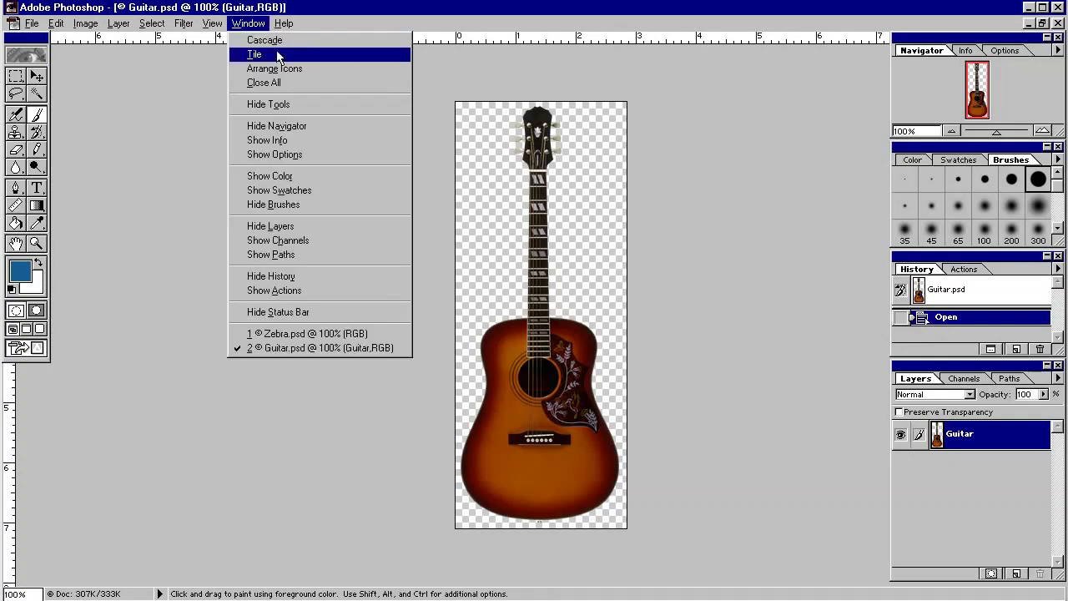
click(278, 55)
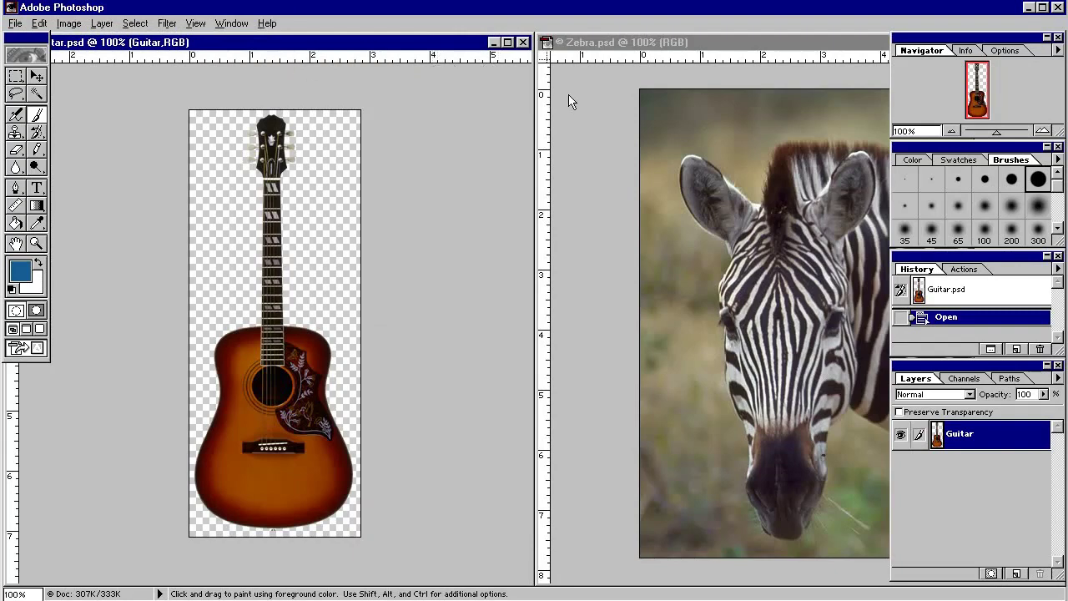
Close Guitar, then close Zebra, discarding its changes without saving.
click(523, 42)
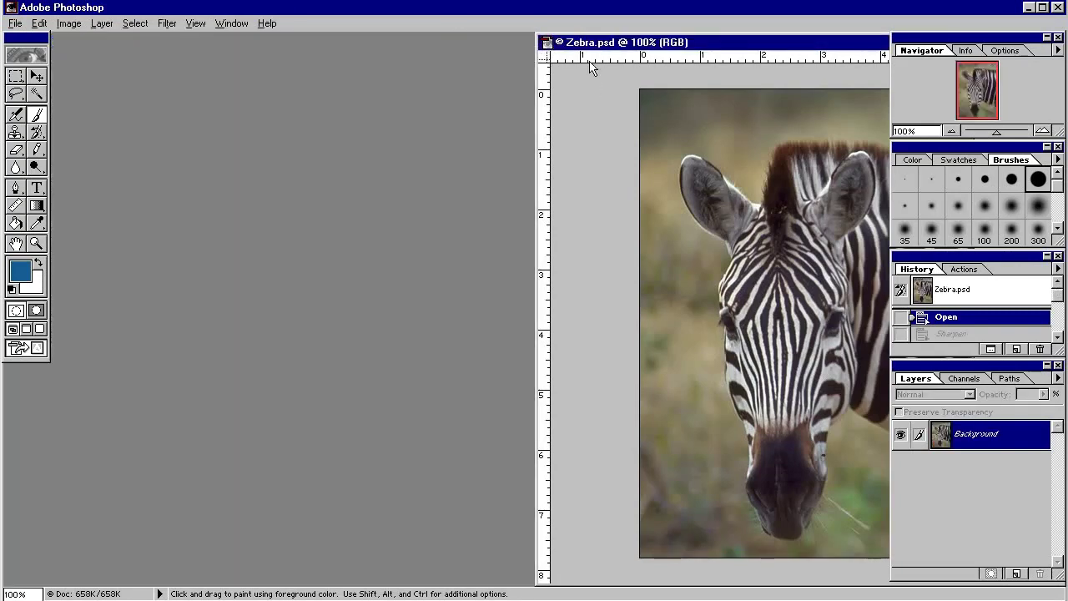
drag(612, 50, 409, 52)
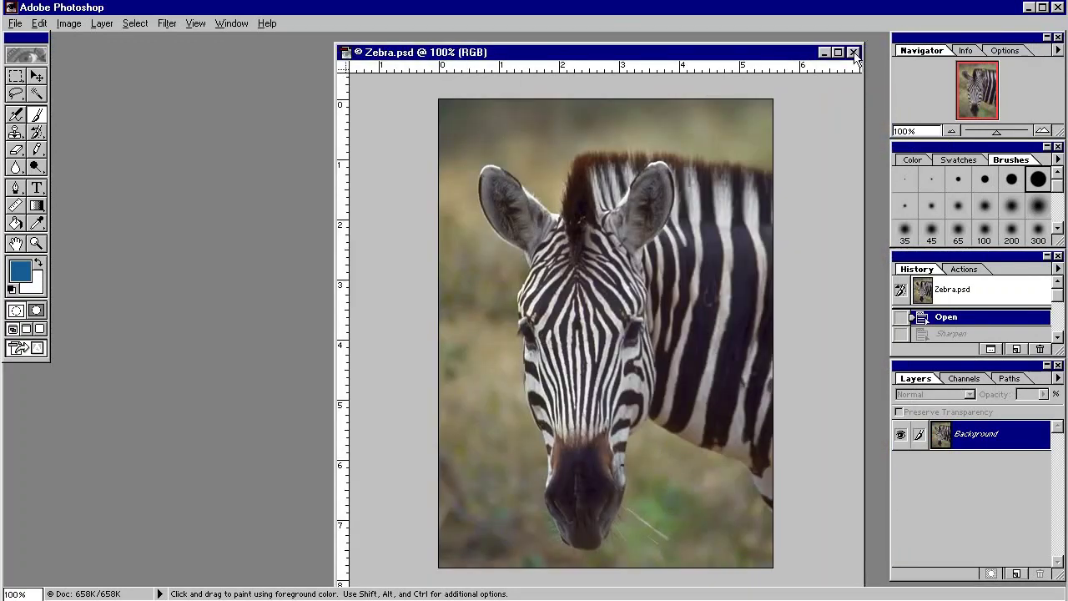
click(854, 53)
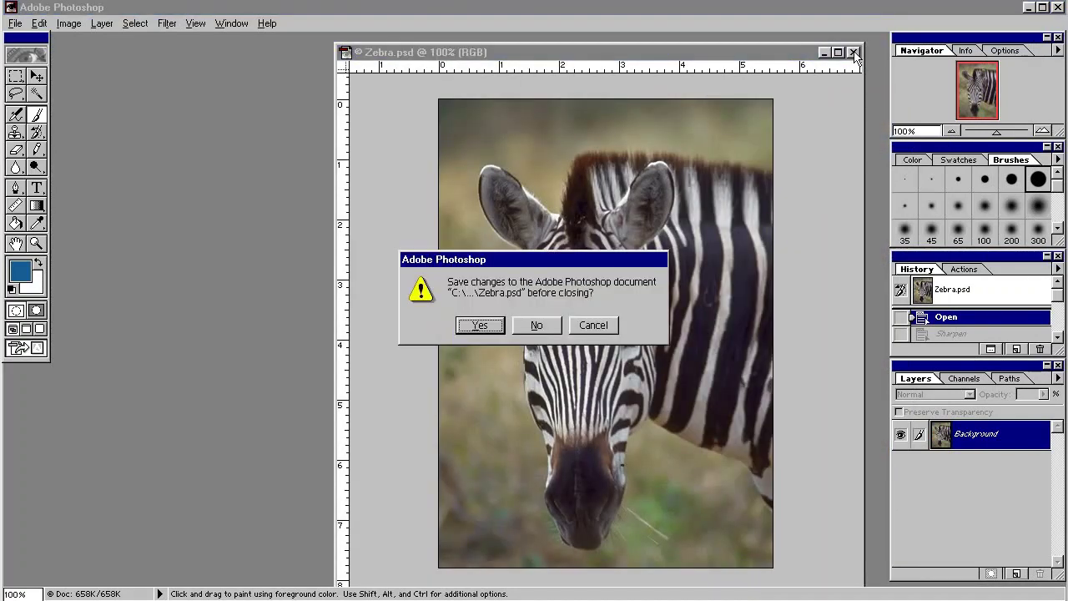
click(544, 325)
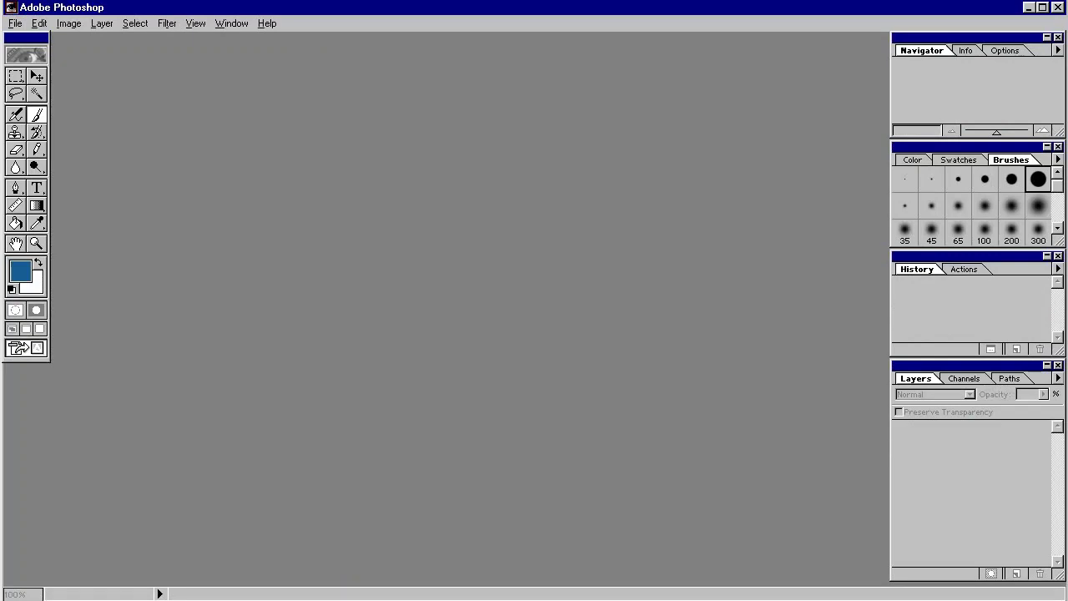